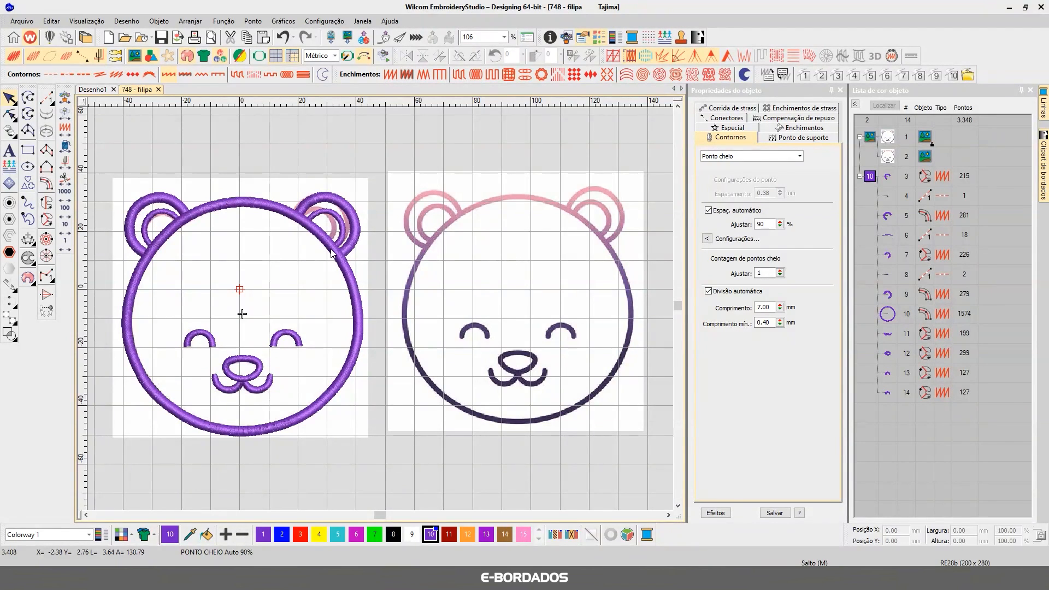
Delete the duplicate bear bitmap beside the embroidered design
left_click(414, 225)
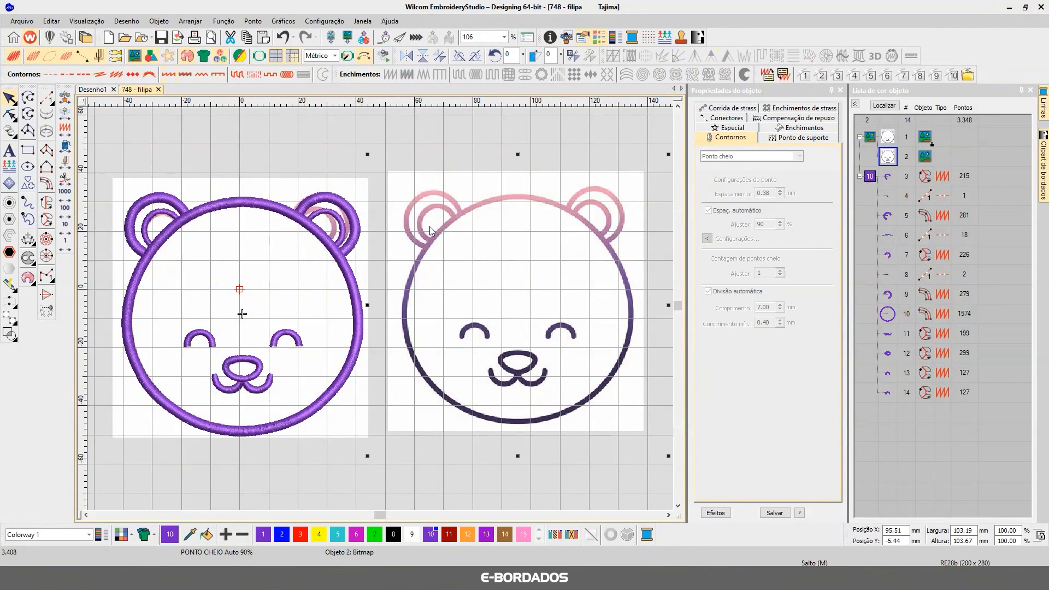
key("Delete")
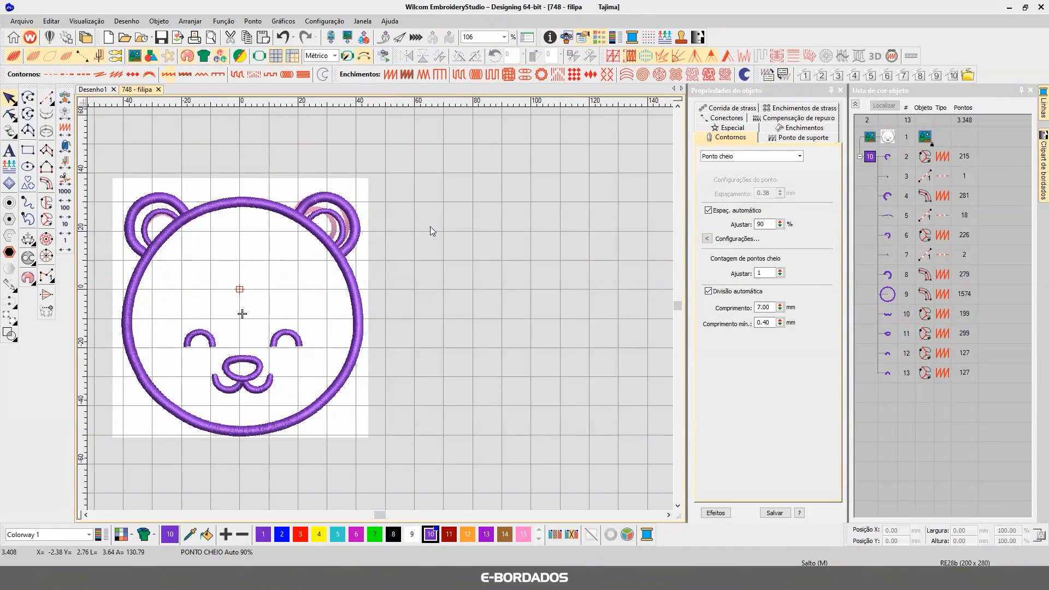
key("0")
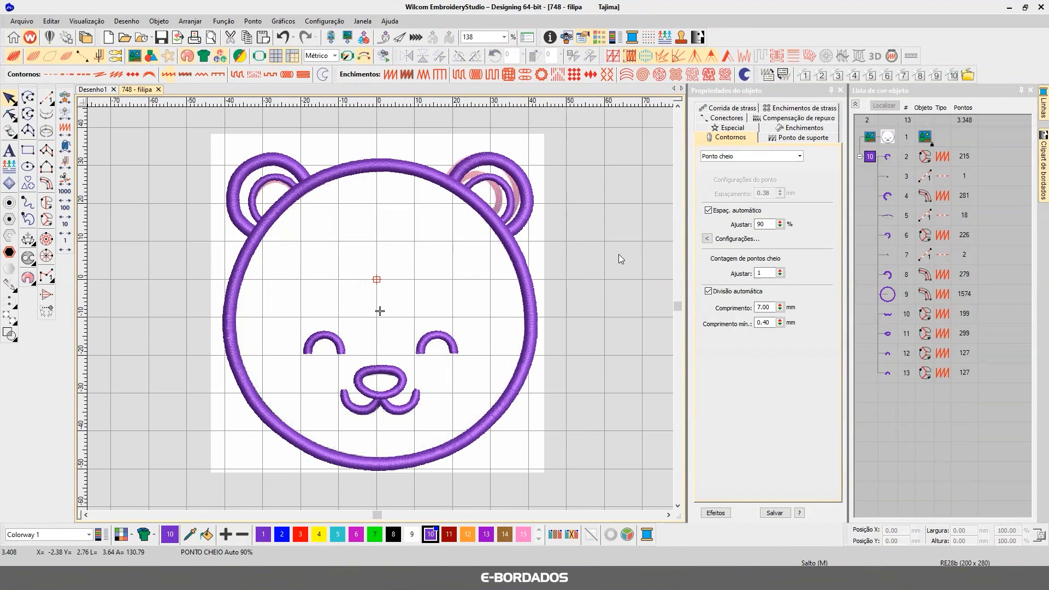
Compare the bear's embroidery with the underlying artwork by alternately hiding and showing the stitches
key("ctrl+a")
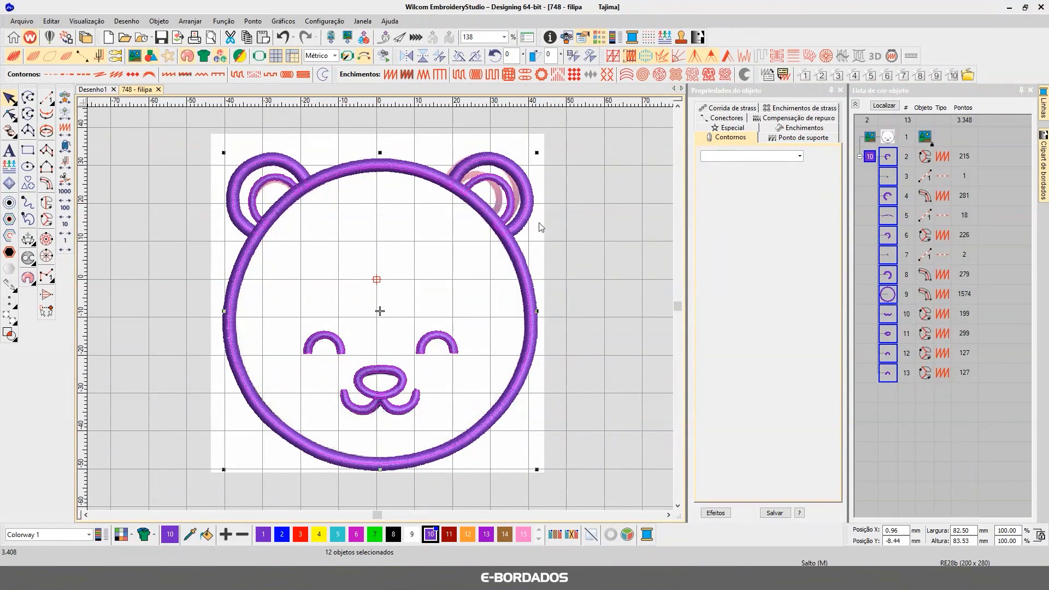
left_click(578, 206)
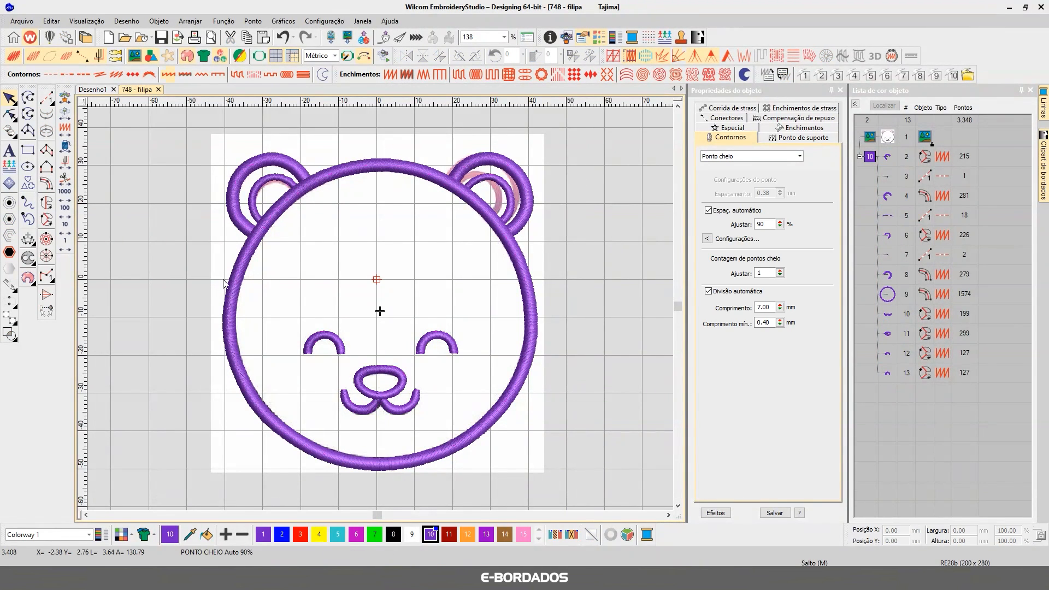
left_click(36, 58)
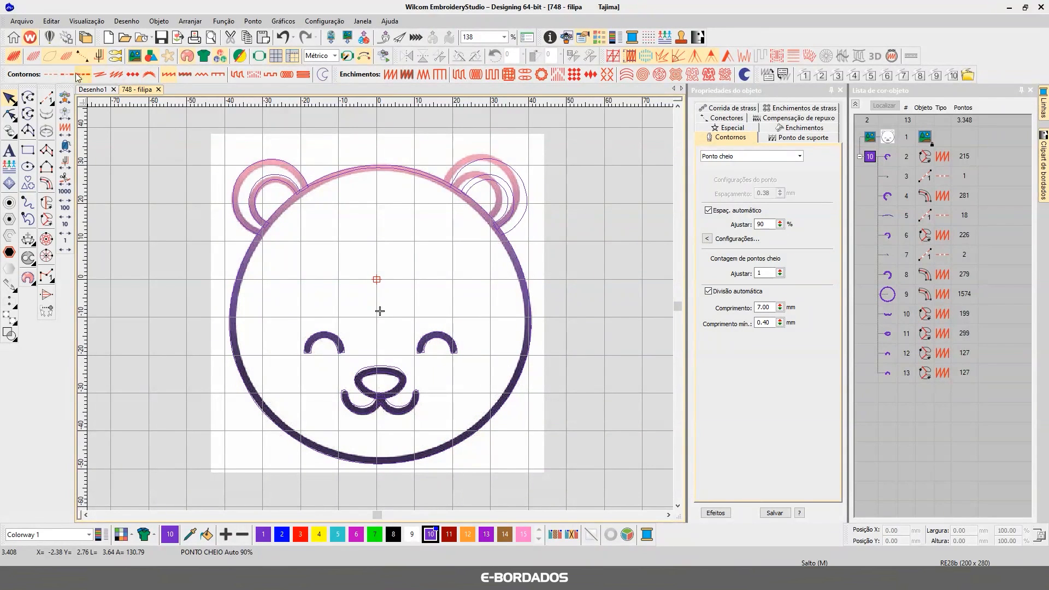
left_click(32, 57)
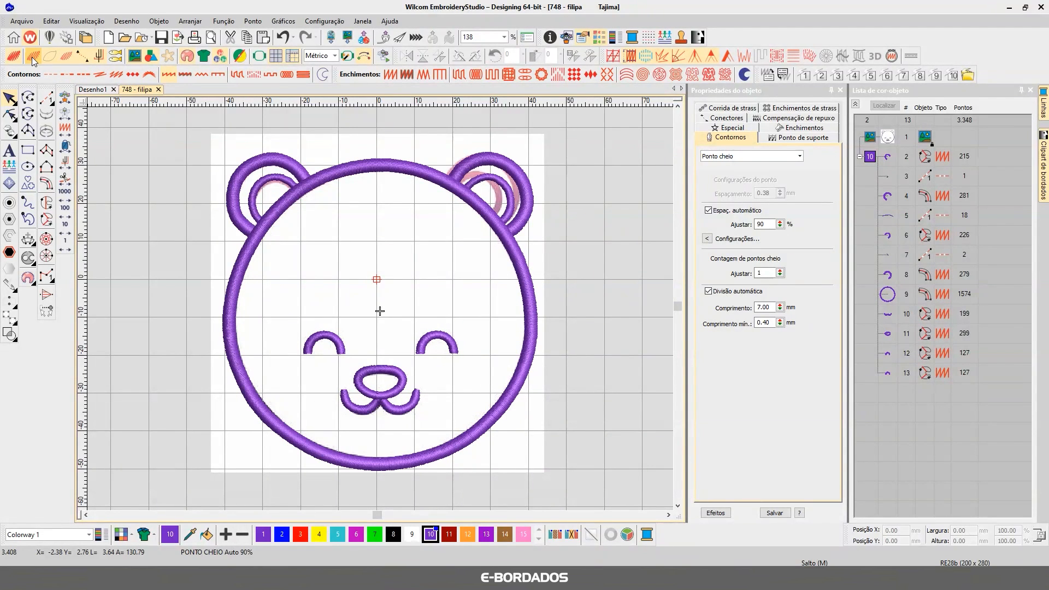
left_click(32, 57)
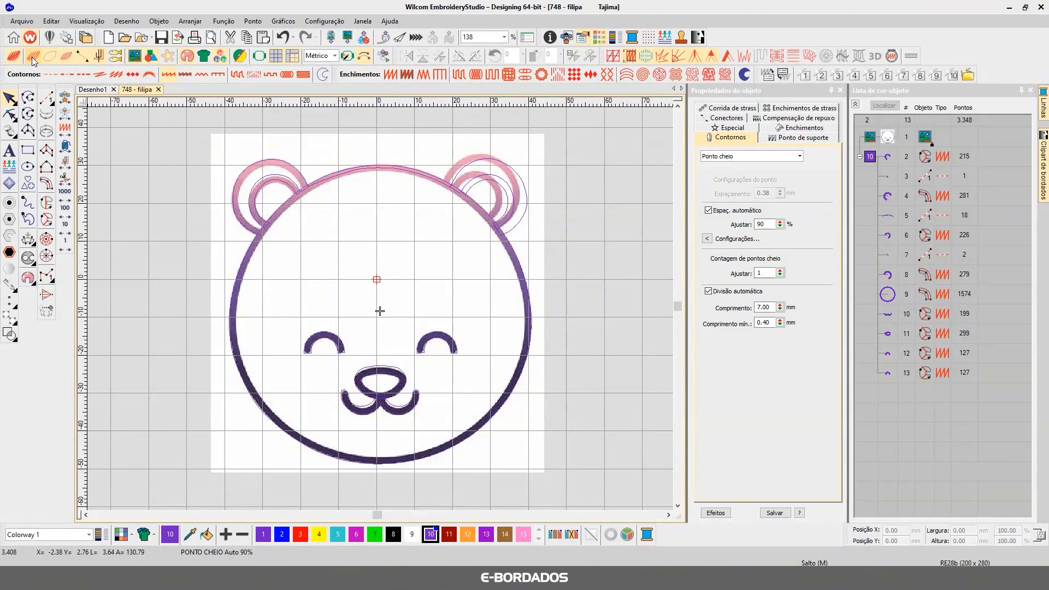
left_click(31, 56)
left_click(32, 57)
left_click(34, 58)
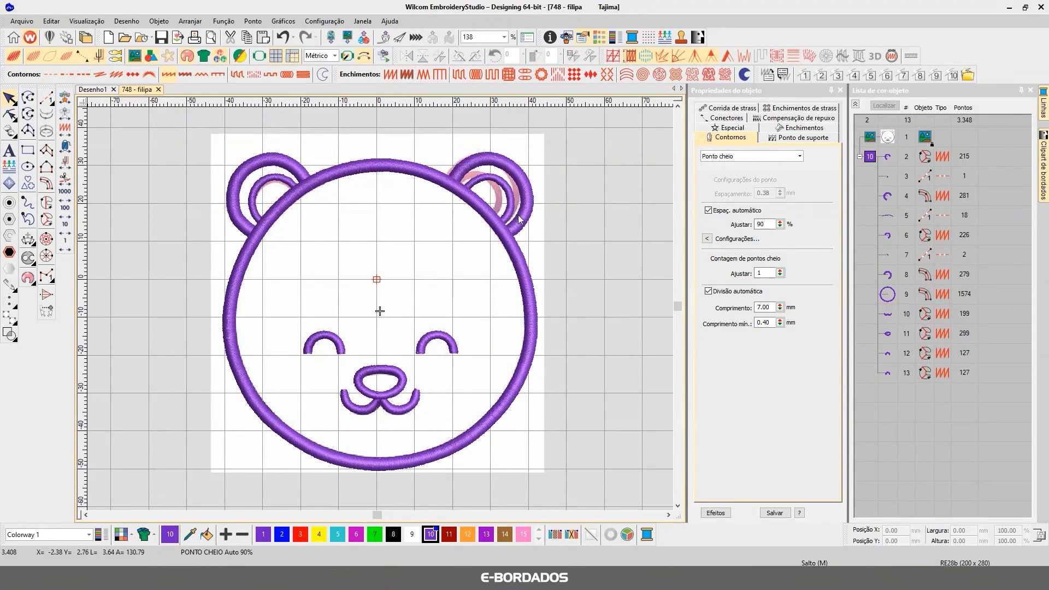
Examine how both ears' stitching lines up with the artwork, selecting the left ear's objects and checking with the stitches hidden and shown
left_click_drag(228, 165, 365, 270)
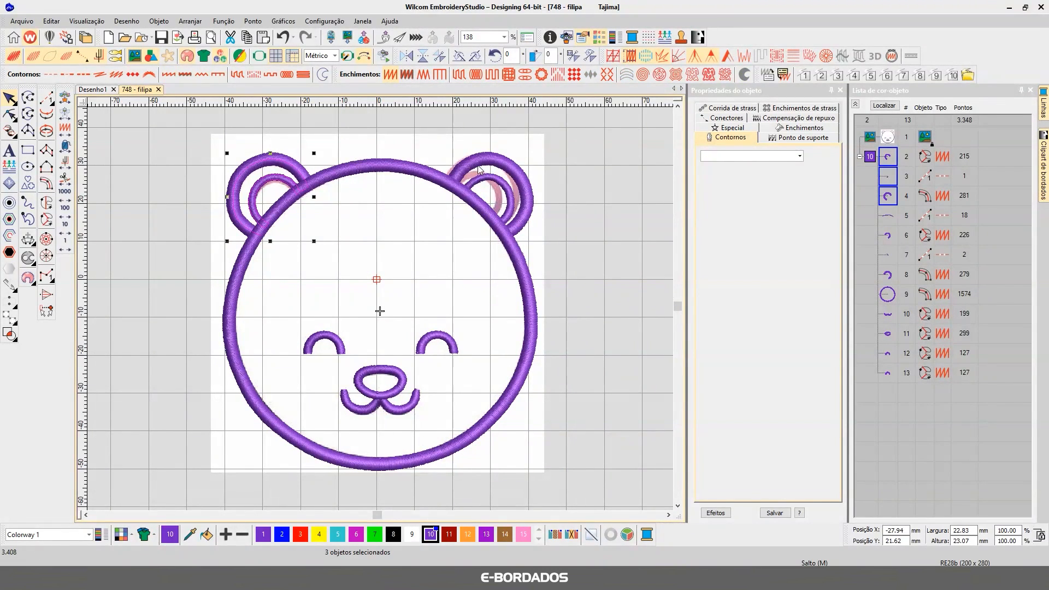
left_click(35, 57)
left_click(35, 57)
left_click(35, 57)
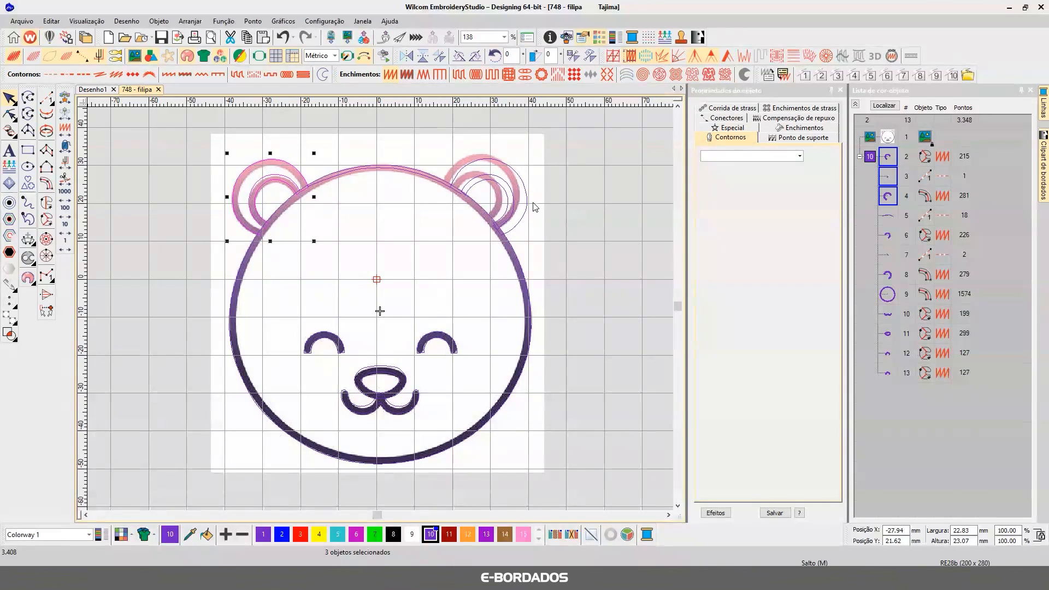
scroll(495, 200, "up", 2)
scroll(381, 310, "up", 1)
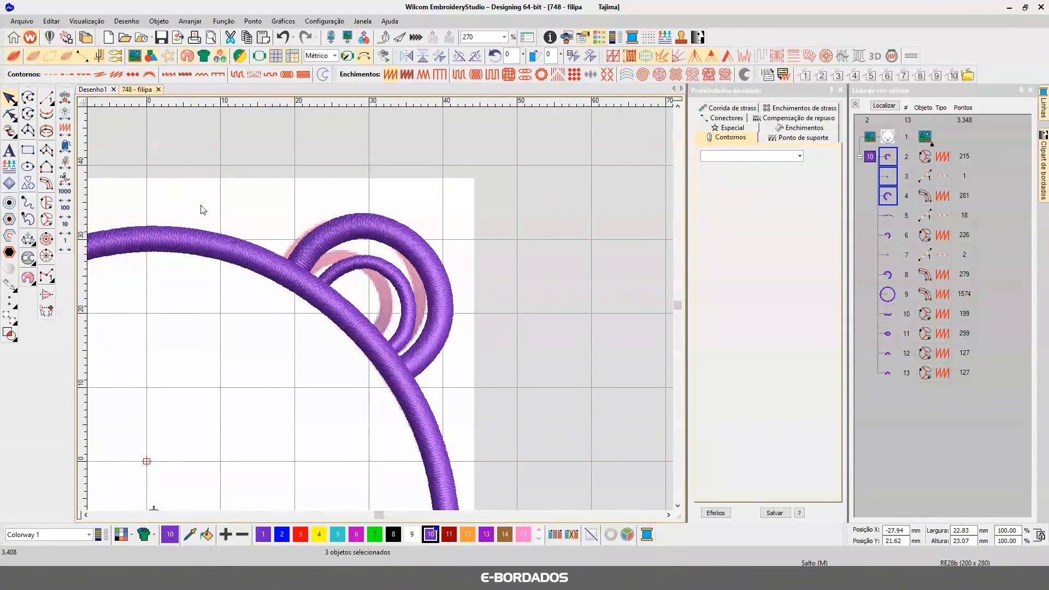
scroll(316, 277, "down", 3)
scroll(538, 271, "up", 2)
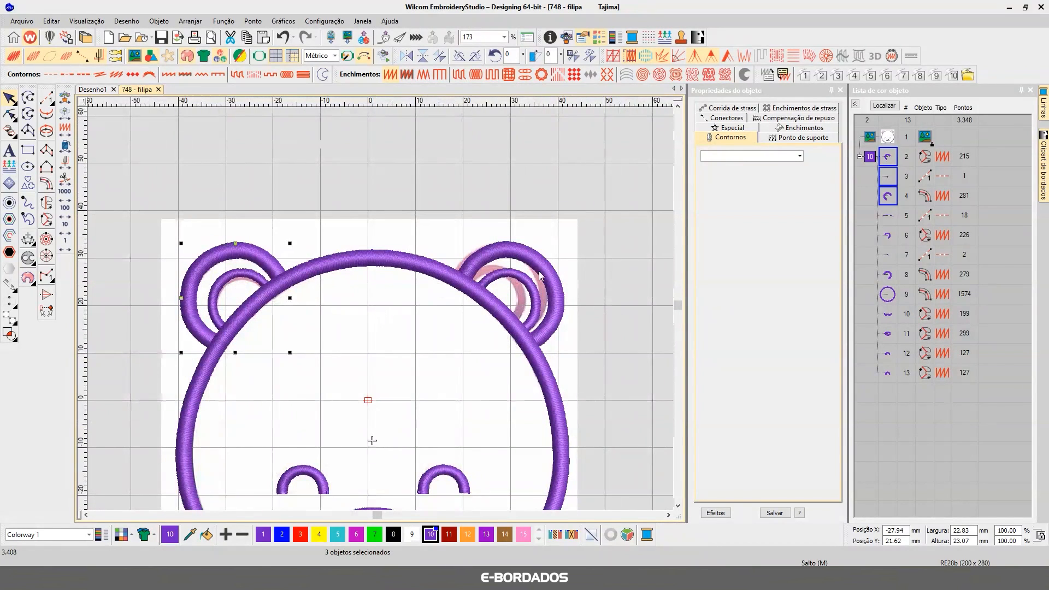
key("Escape")
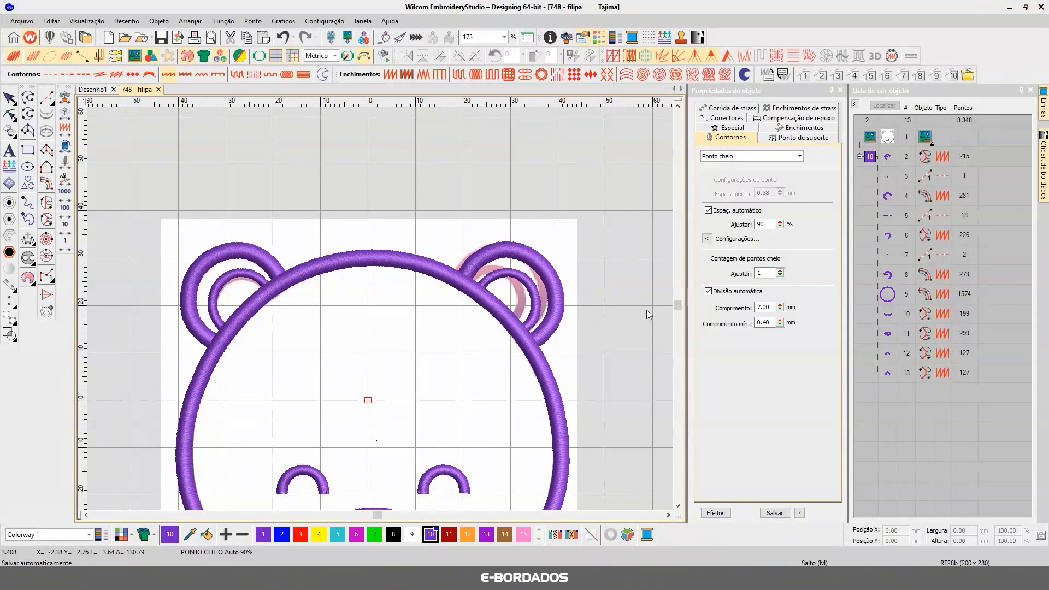
left_click(678, 506)
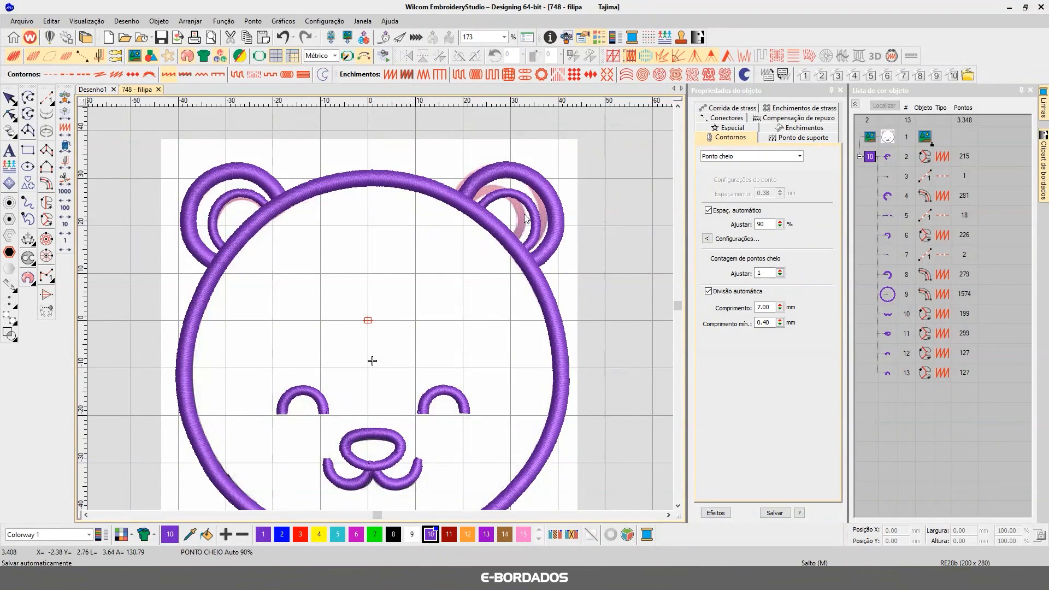
key("0")
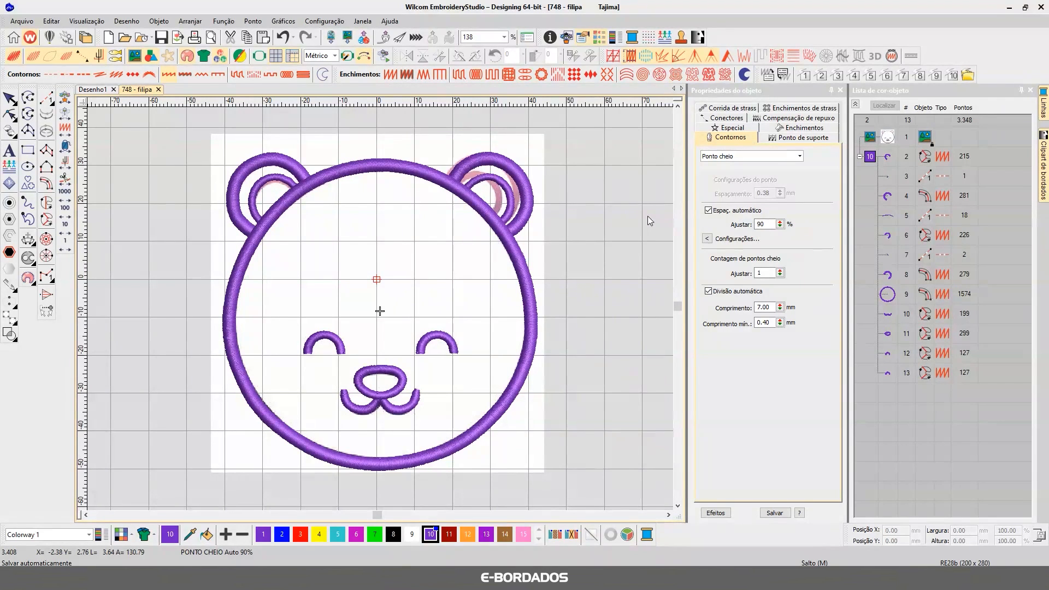
Play the stitch-out simulation of the bear at 20640 s/m, and inspect the design's stitches and connectors without the realistic view
key("ctrl+r")
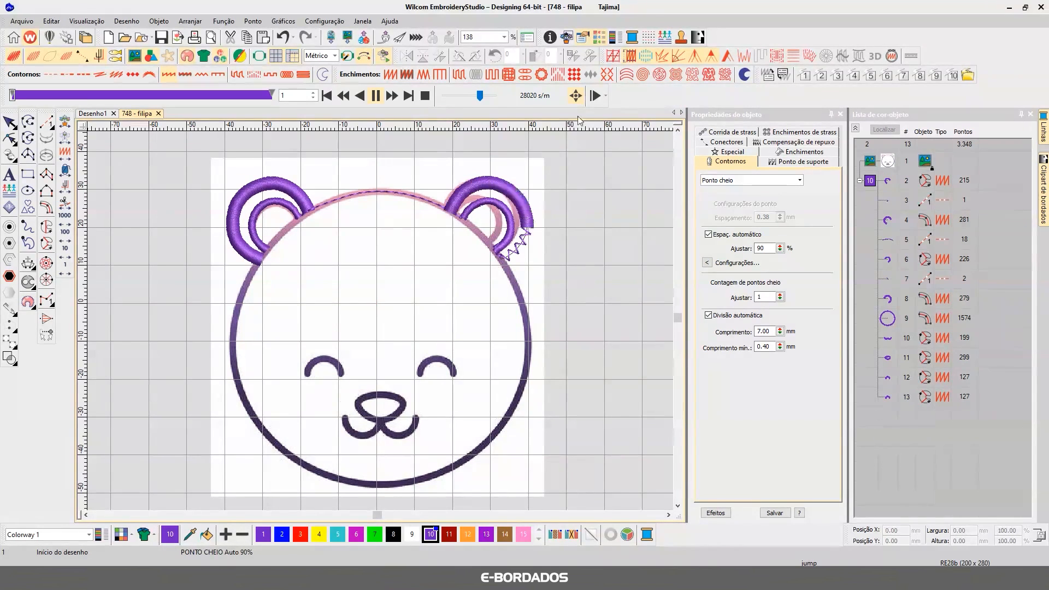
left_click_drag(479, 97, 476, 96)
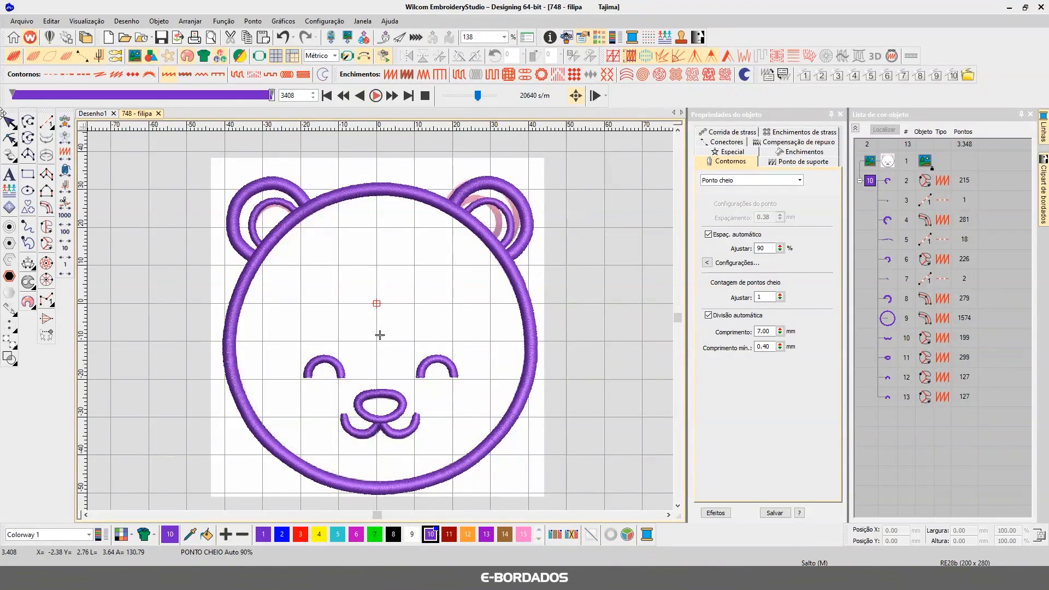
key("Escape")
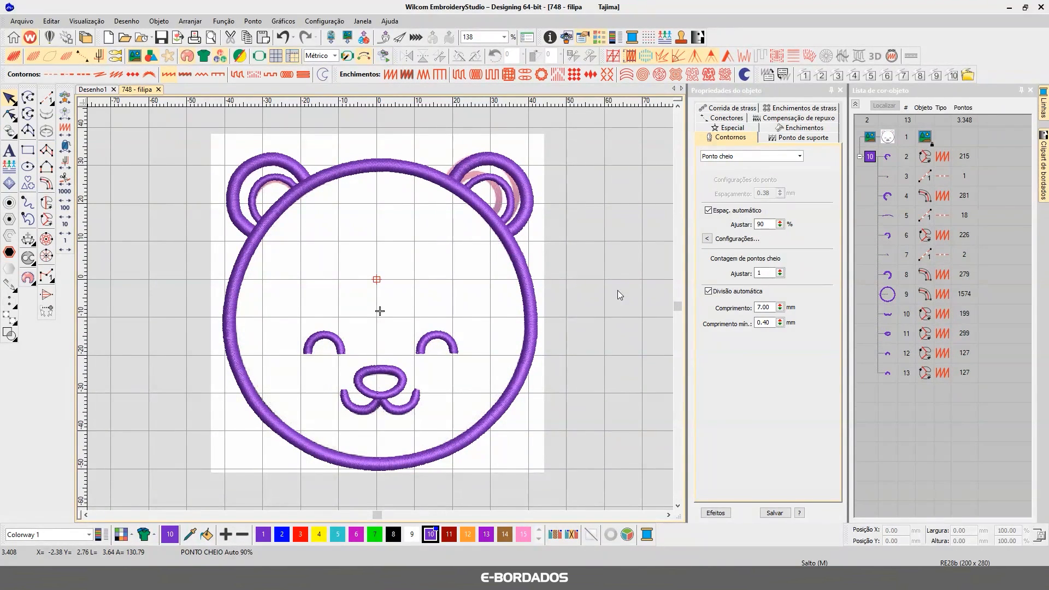
key("t")
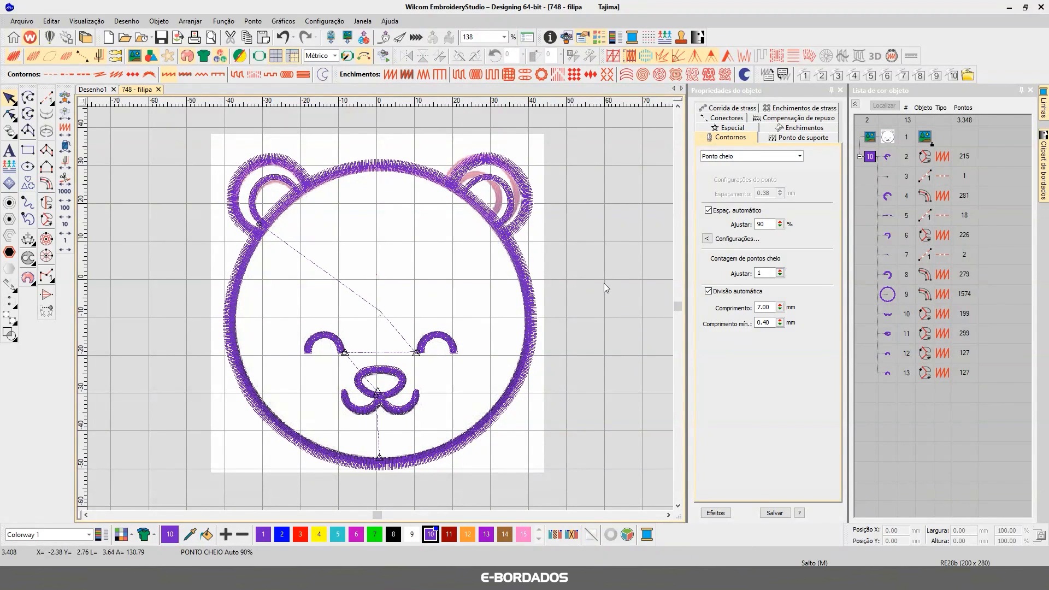
key("t")
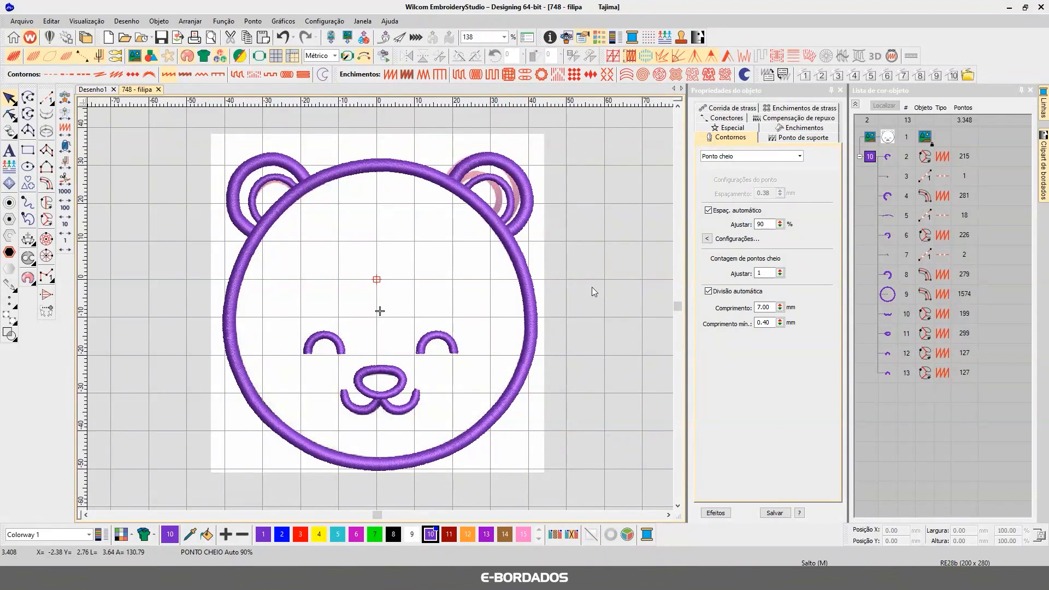
Hide the bitmap and inspect the stitching of both ears up close, including the right inner ear curve
left_click(134, 57)
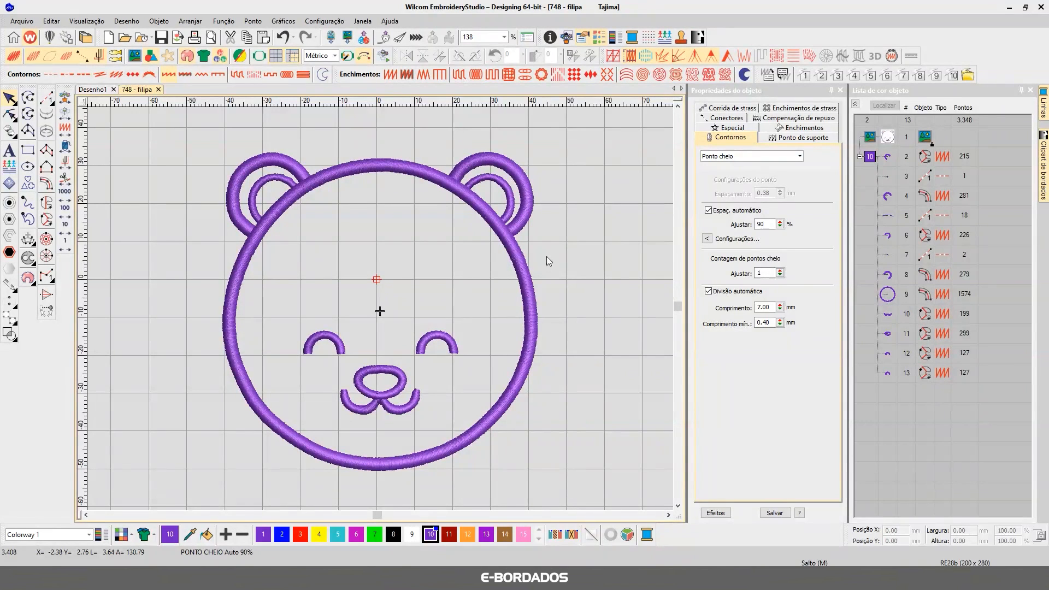
key("b")
left_click_drag(193, 134, 550, 270)
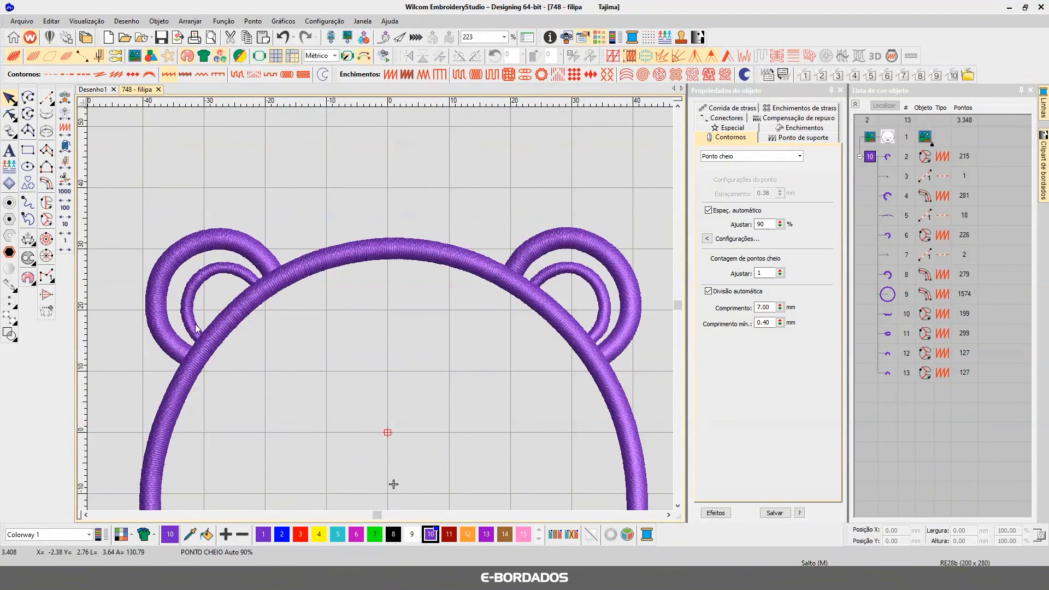
left_click(571, 276)
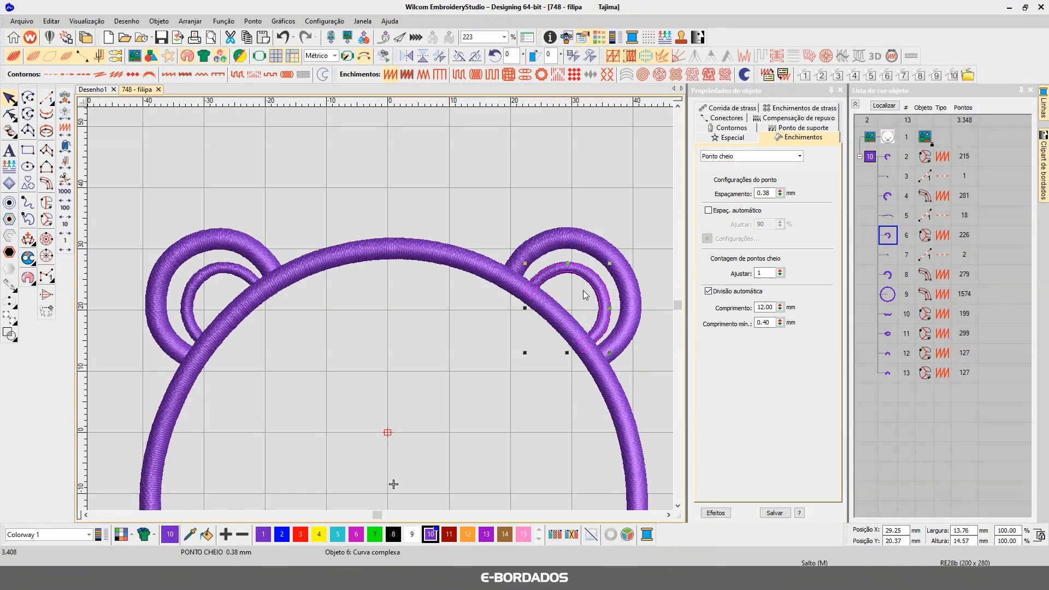
key("Escape")
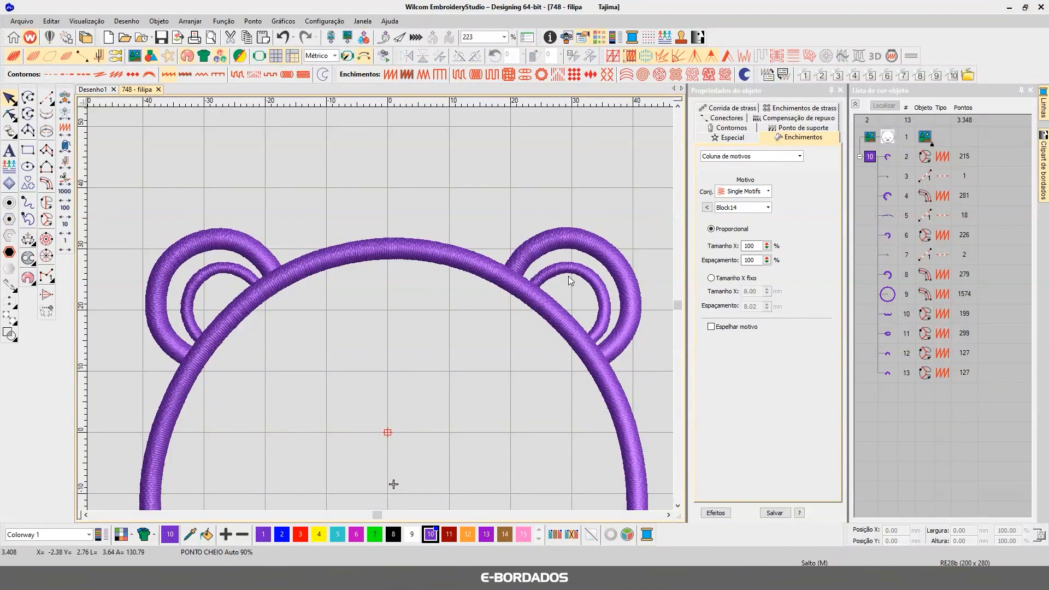
Show the bitmap with stitches and outlines hidden, and examine the shapes of both ears in the artwork
left_click(133, 58)
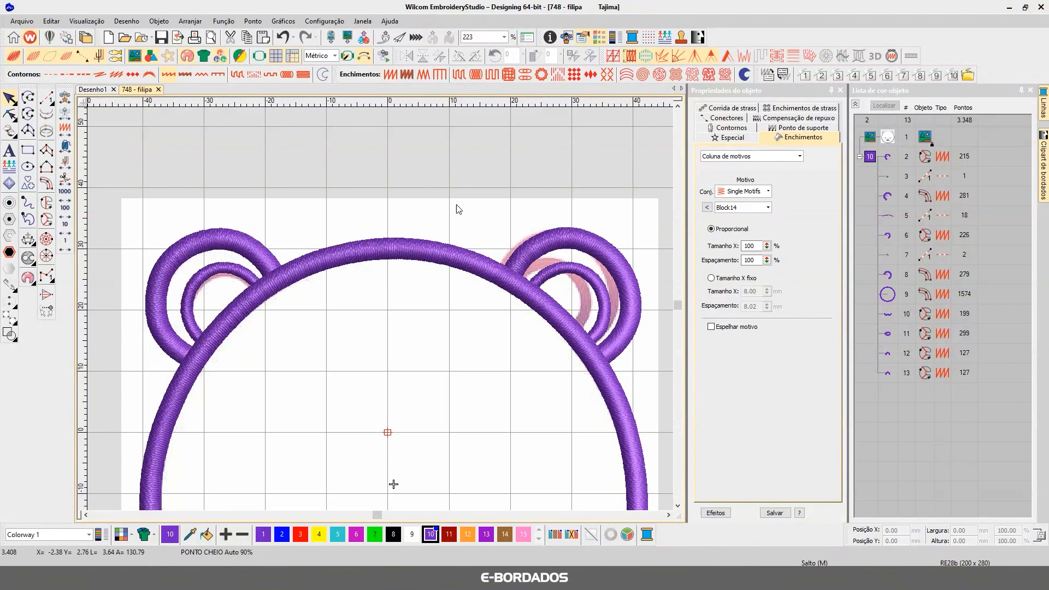
left_click(33, 55)
left_click(49, 57)
key("z")
scroll(386, 312, "up", 1)
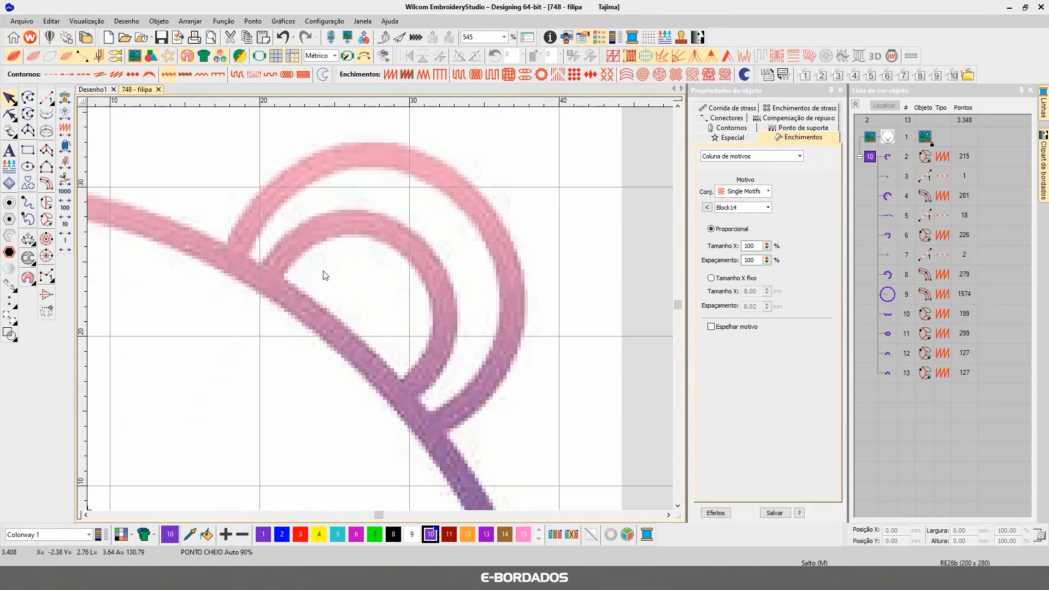
scroll(324, 272, "down", 2)
scroll(381, 313, "down", 2)
scroll(381, 312, "up", 3)
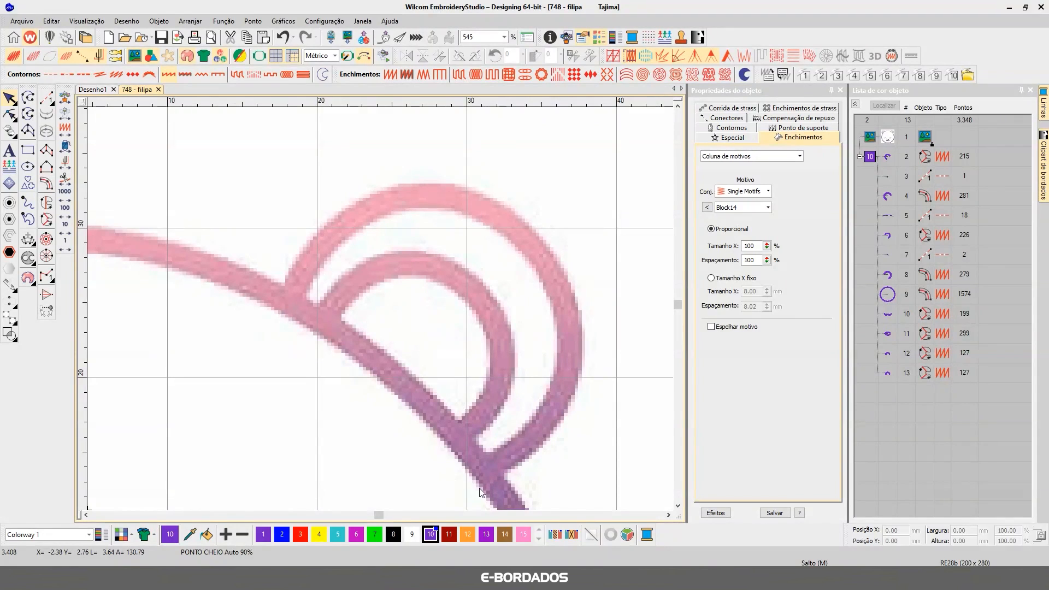
scroll(314, 284, "down", 5)
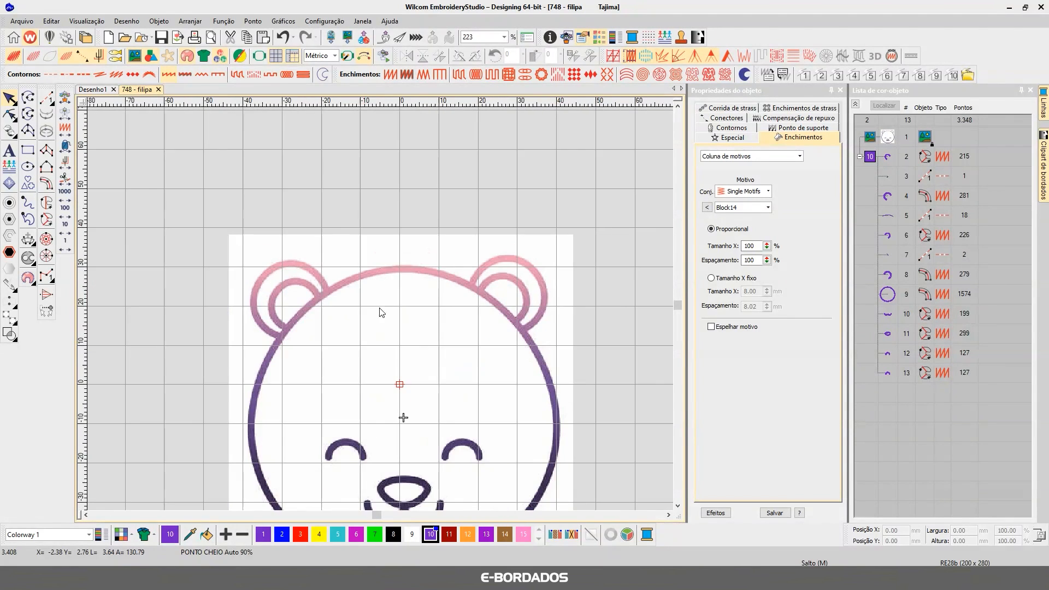
scroll(314, 302, "up", 5)
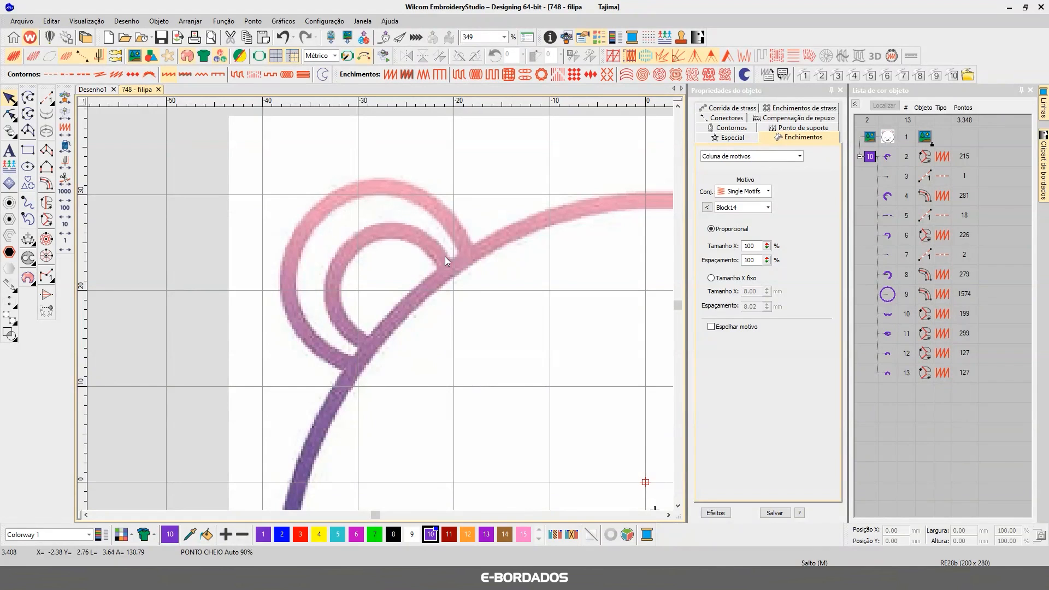
scroll(445, 257, "down", 5)
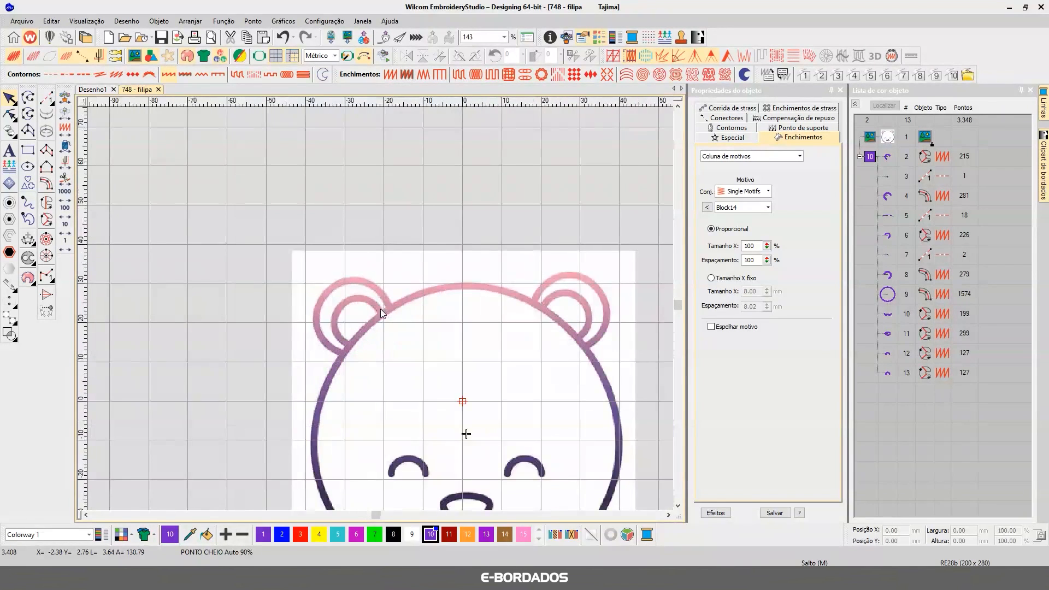
Display the stitches over the bear artwork again
left_click(134, 55)
left_click(134, 56)
left_click(35, 60)
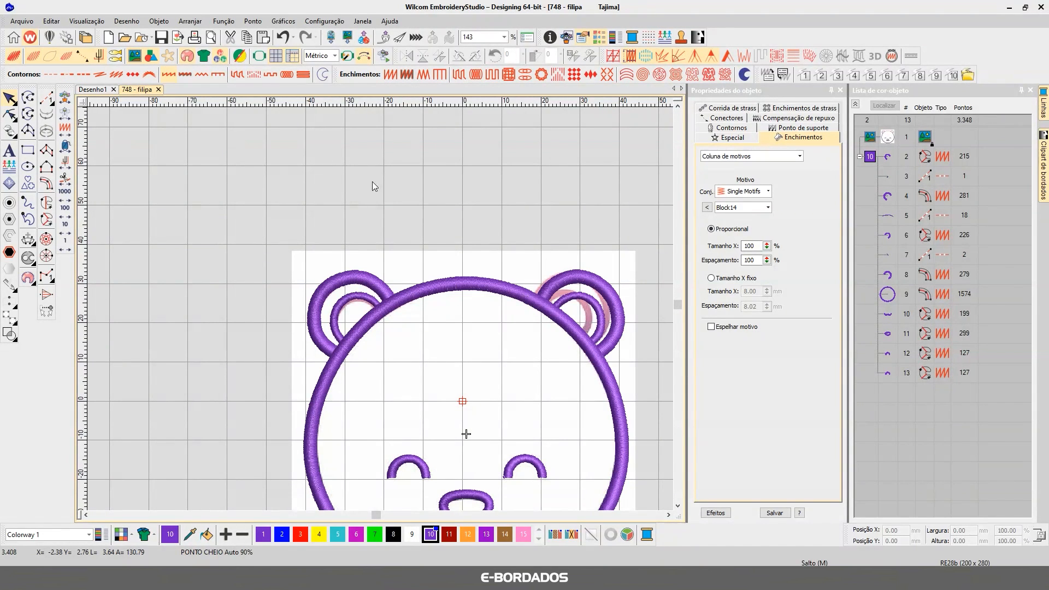
Digitize a 2 mm wide Column C along the left inner ear curve, ending both ends on the head outline
scroll(398, 358, "down", 3)
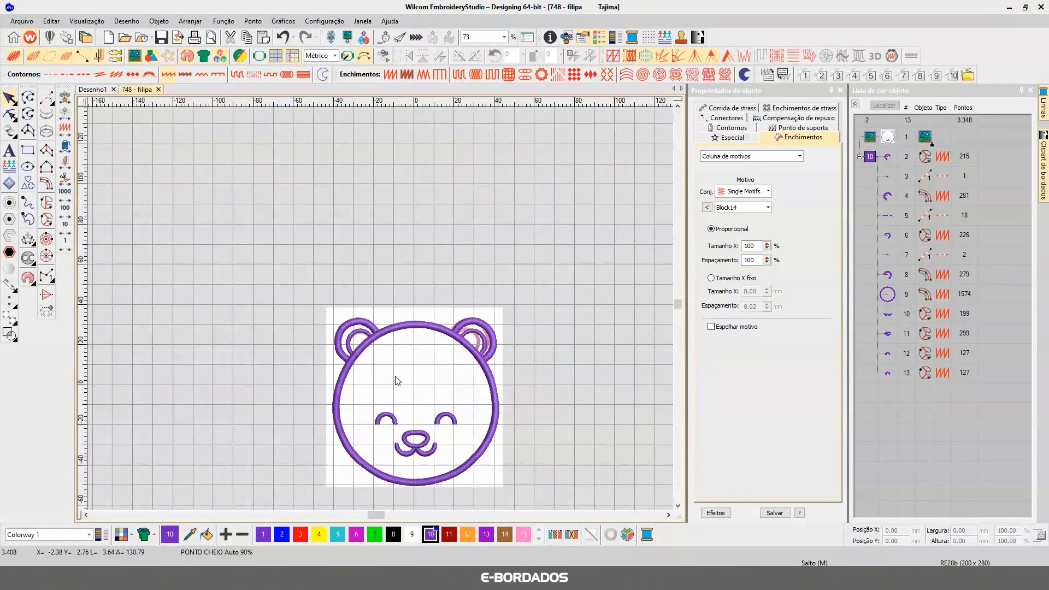
key("b")
left_click_drag(288, 280, 363, 335)
left_click(47, 183)
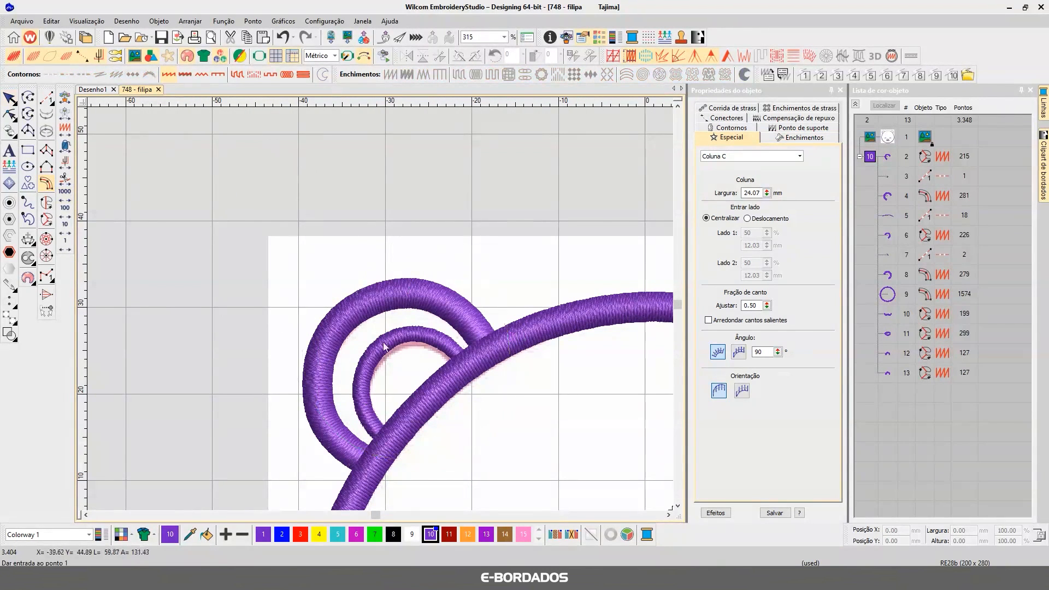
double_click(751, 193)
type("2")
key("Return")
left_click(385, 444)
left_click(361, 390)
left_click(396, 337)
left_click(443, 339)
left_click(468, 366)
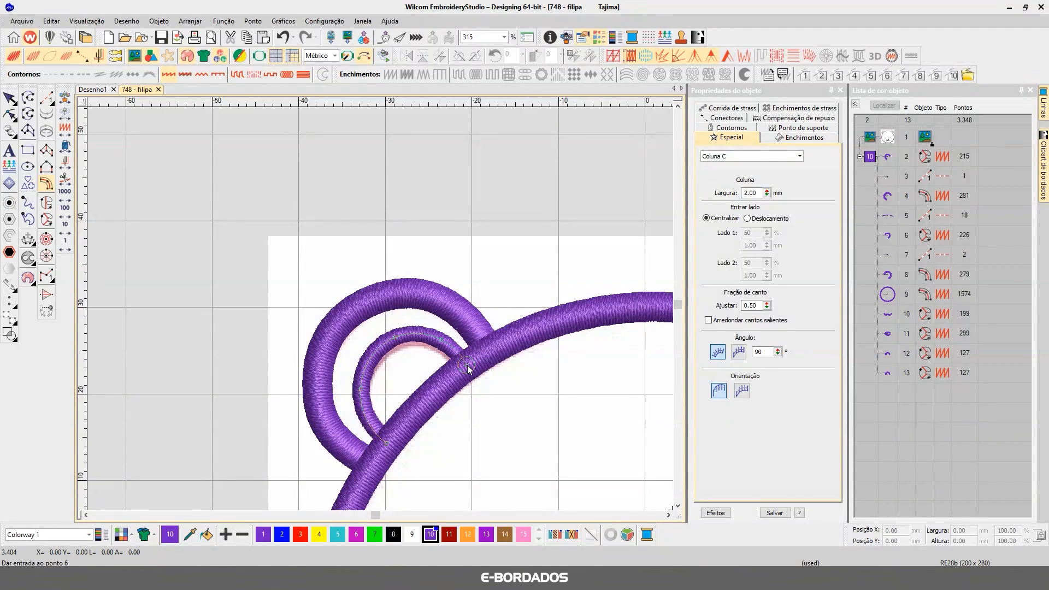
key("Return")
Recolor the new left inner ear column with green colour 7
left_click(10, 98)
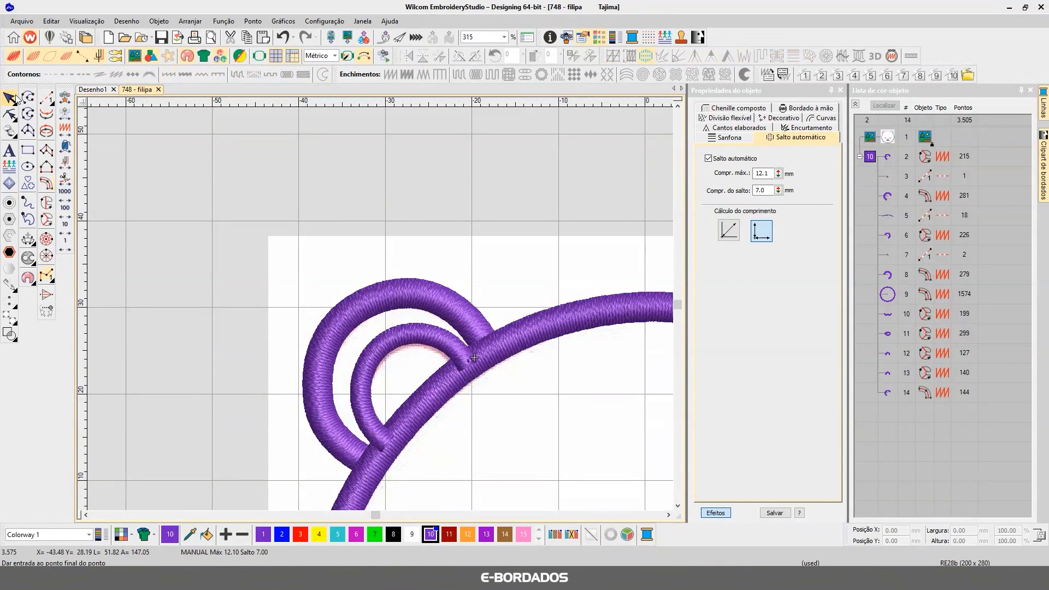
left_click(375, 534)
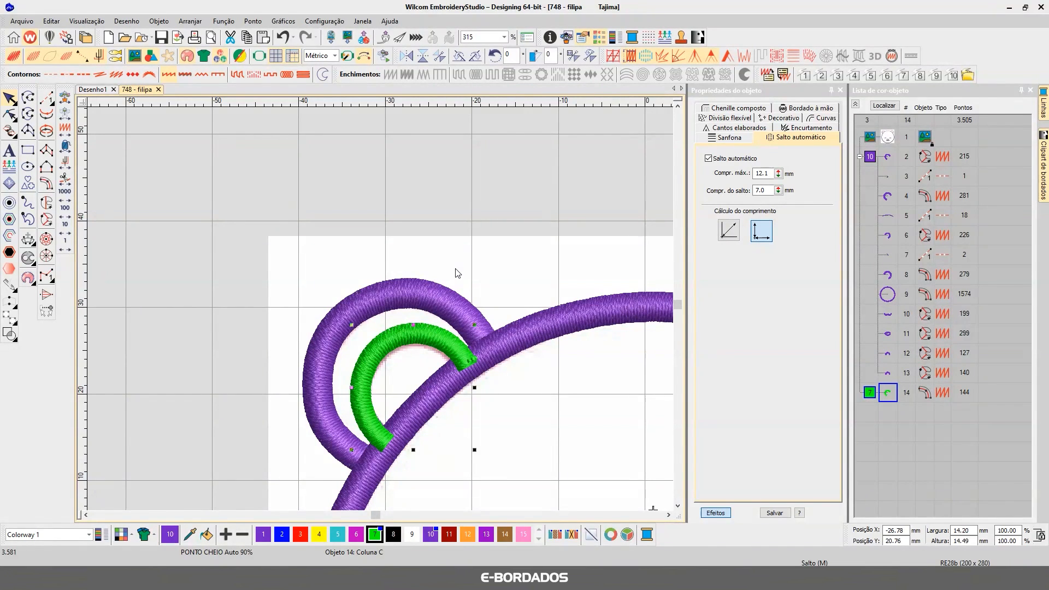
left_click(427, 339)
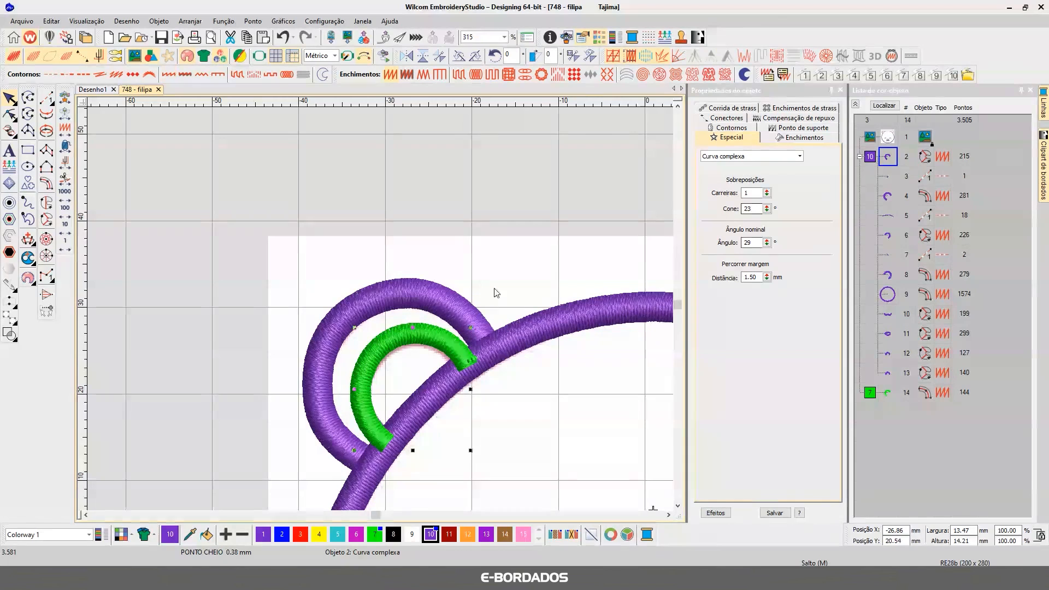
Set the green inner ear column's width to 1.50 mm
left_click(428, 335)
left_click(893, 105)
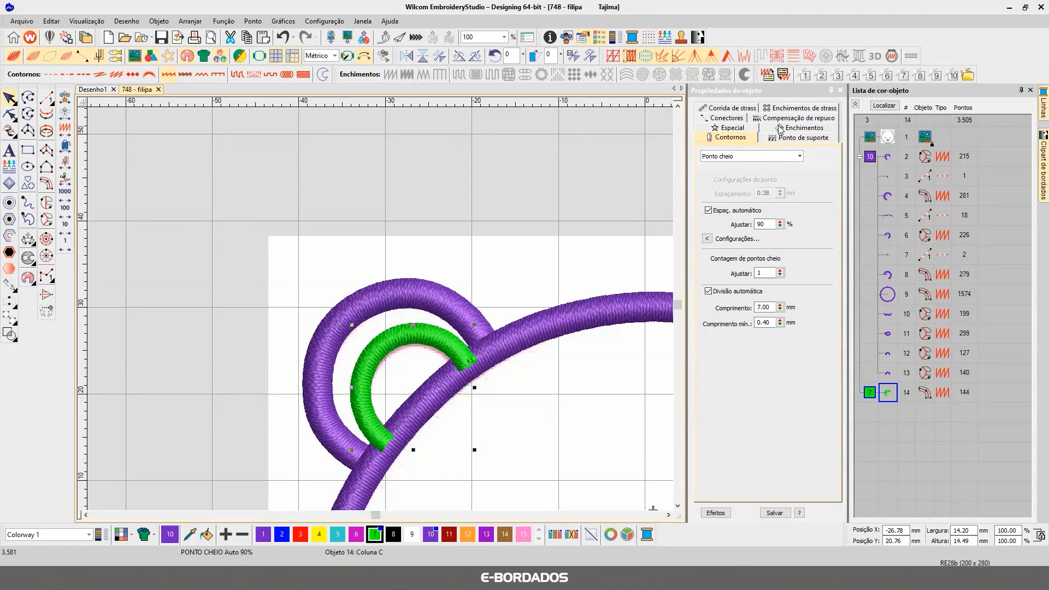
left_click(737, 129)
double_click(760, 194)
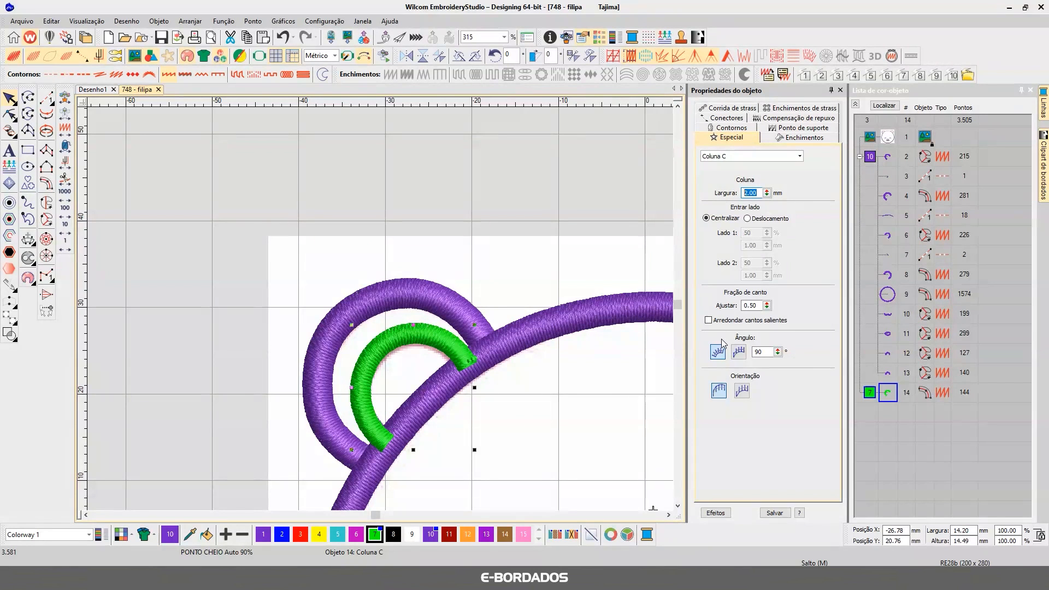
type("1.50")
key("Return")
Try a 3.0 mm width on the green inner ear column and undo it
double_click(748, 192)
type("3.0")
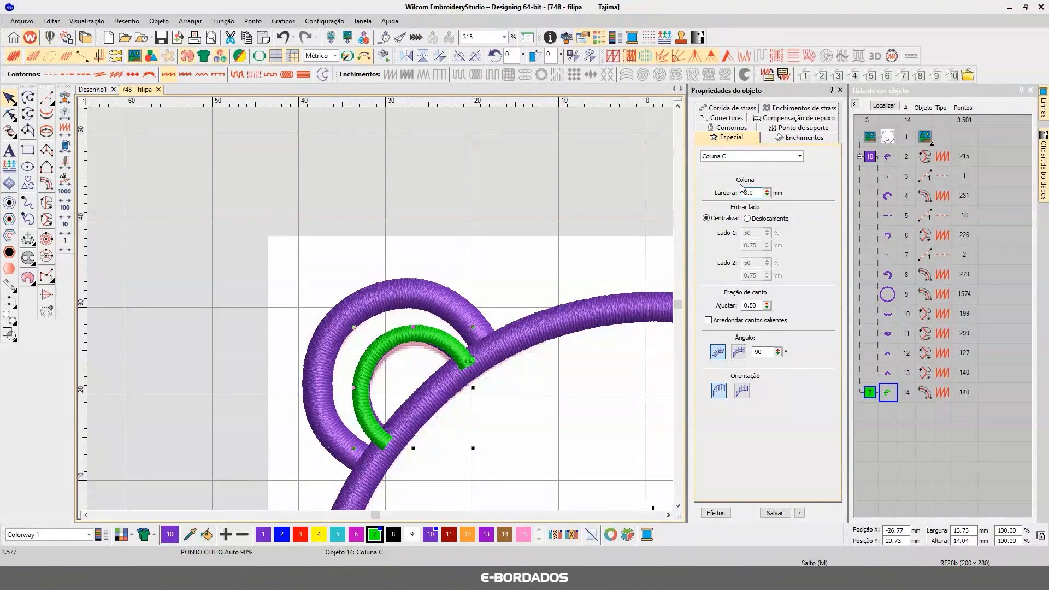
key("Return")
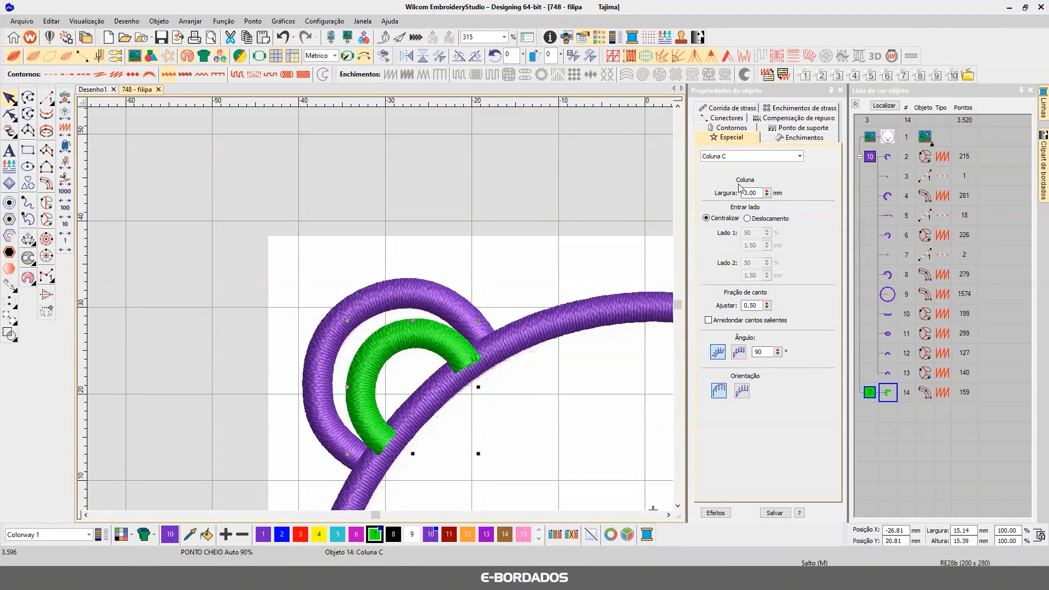
key("ctrl+z")
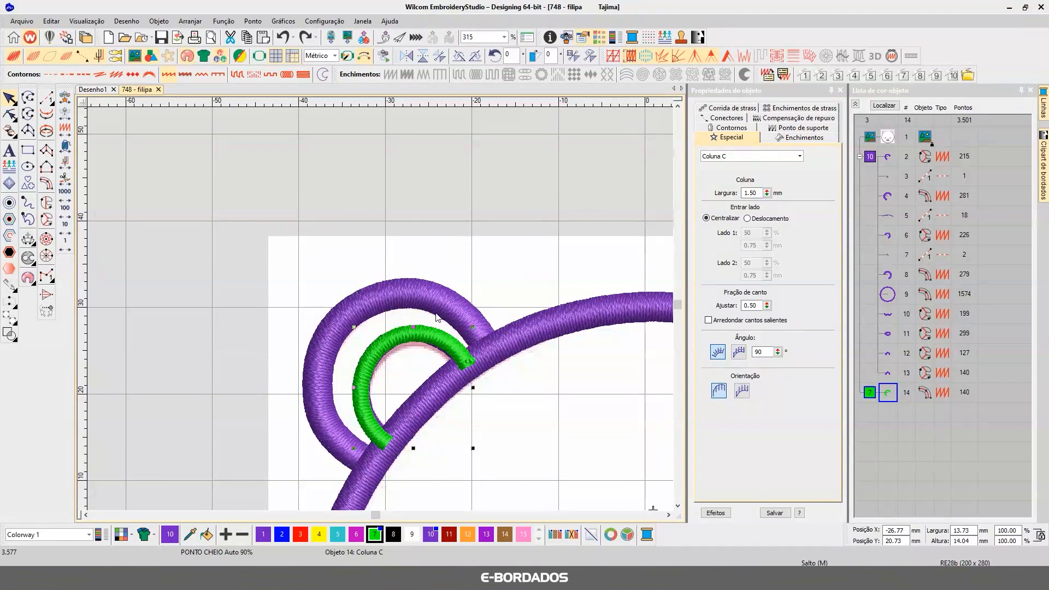
Turn off automatic spacing for the green column's satin stitch and set its spacing to 0.65 mm
scroll(506, 325, "down", 1)
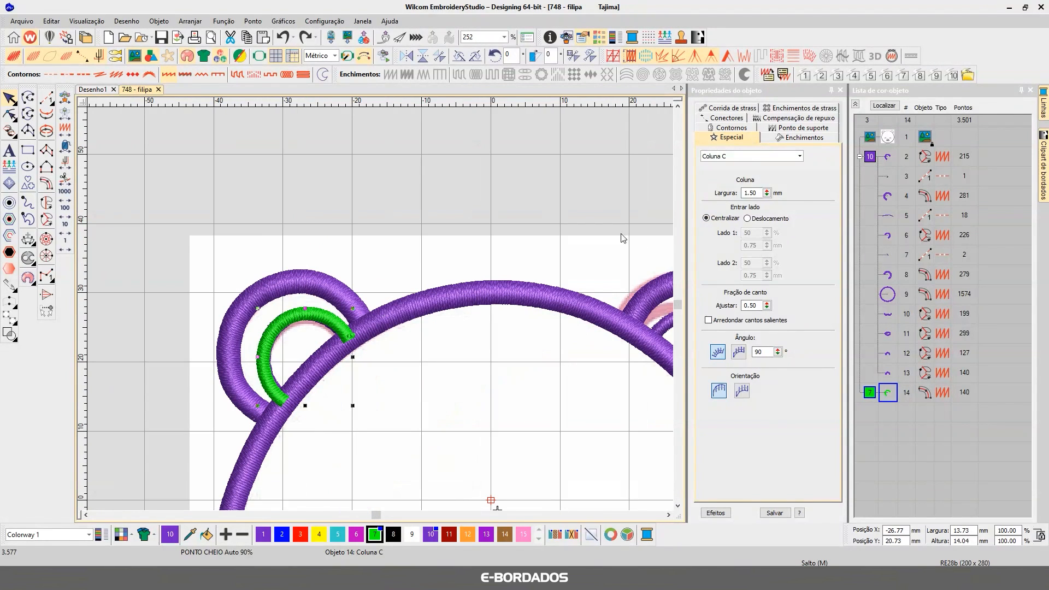
left_click(775, 138)
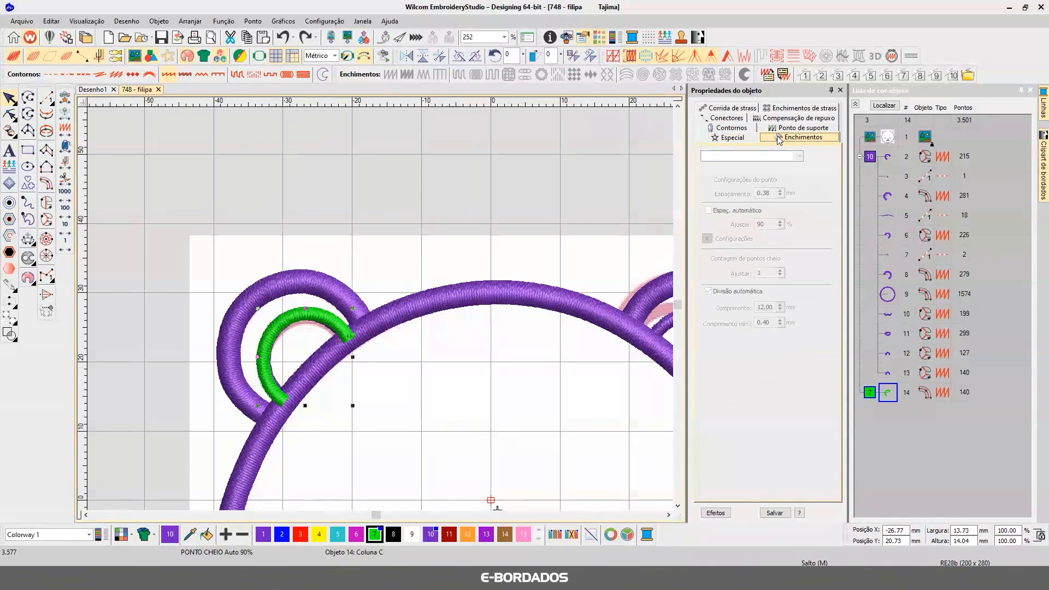
left_click(731, 127)
left_click(750, 212)
left_click_drag(762, 193, 786, 194)
type("65")
key("Return")
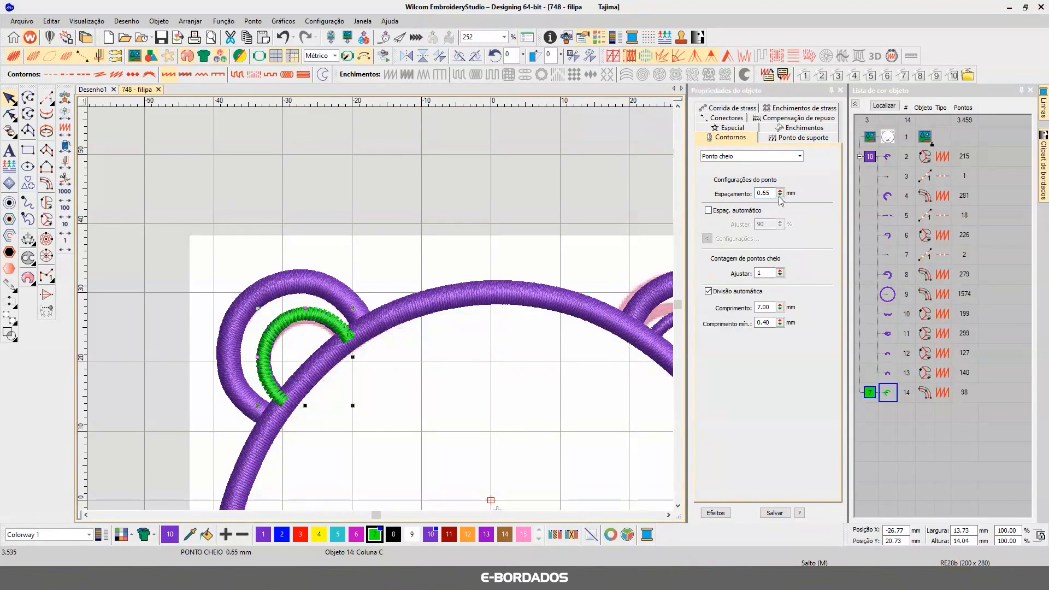
Enable the first underlay on the green column, change its underlay type, and deselect the column
left_click(799, 137)
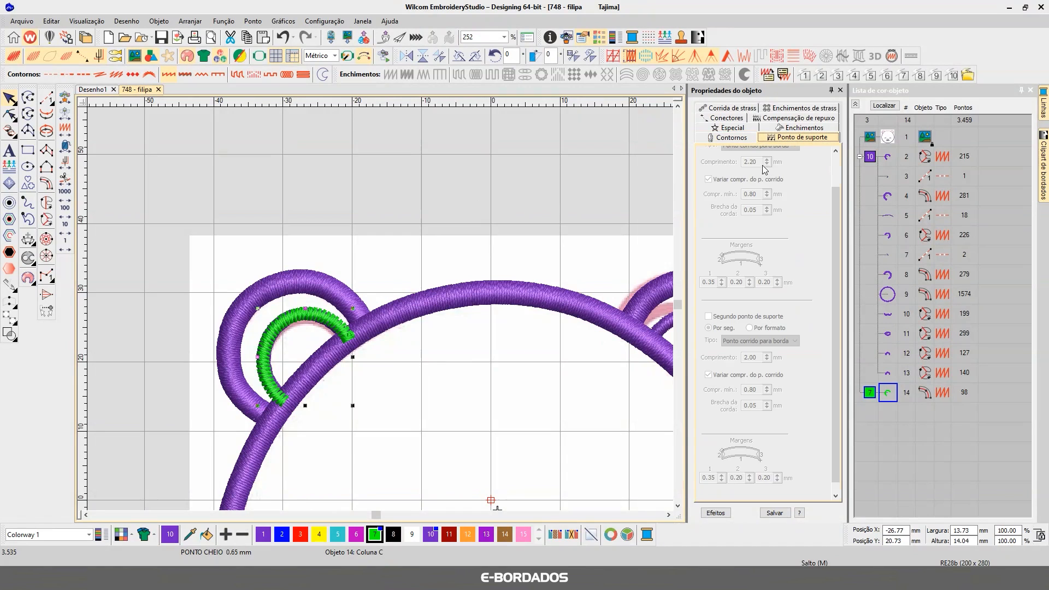
scroll(798, 217, "up", 1)
left_click(709, 159)
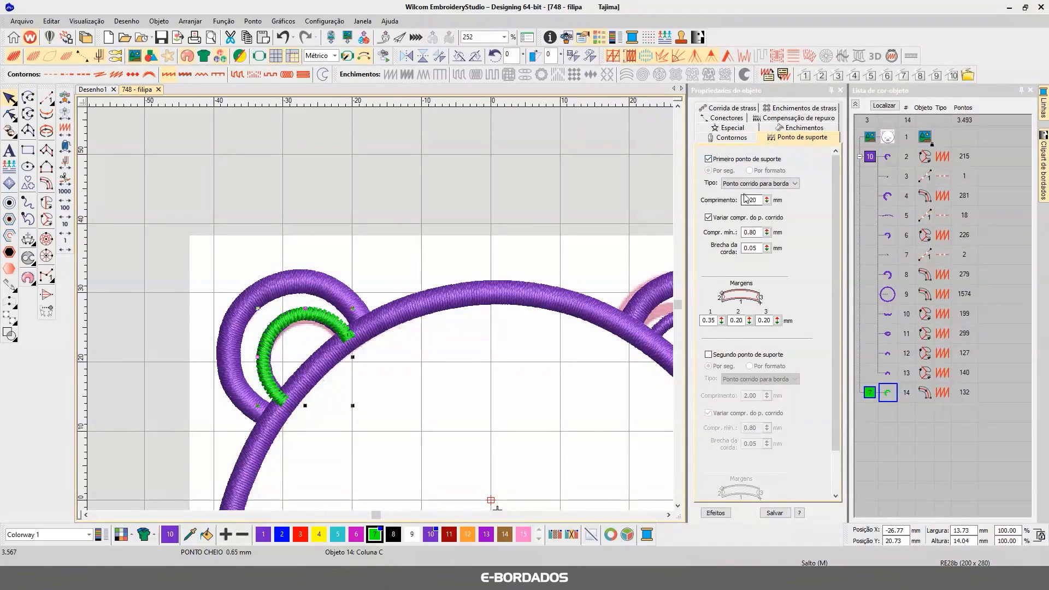
left_click(747, 185)
left_click(749, 201)
left_click(452, 195)
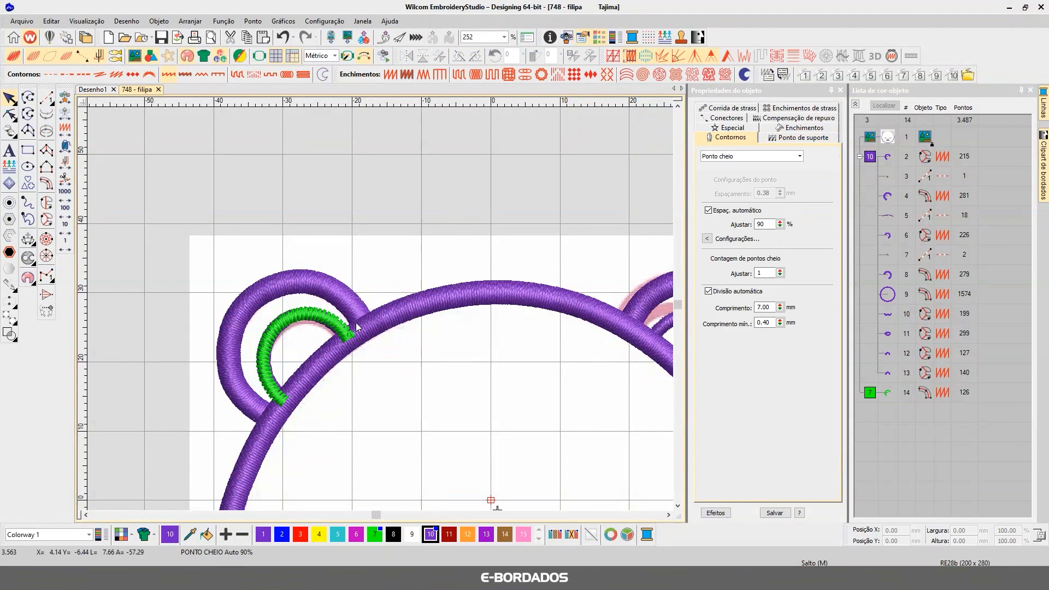
Move the green column off the left inner ear to the empty area outside the outer ear
scroll(356, 372, "down", 2)
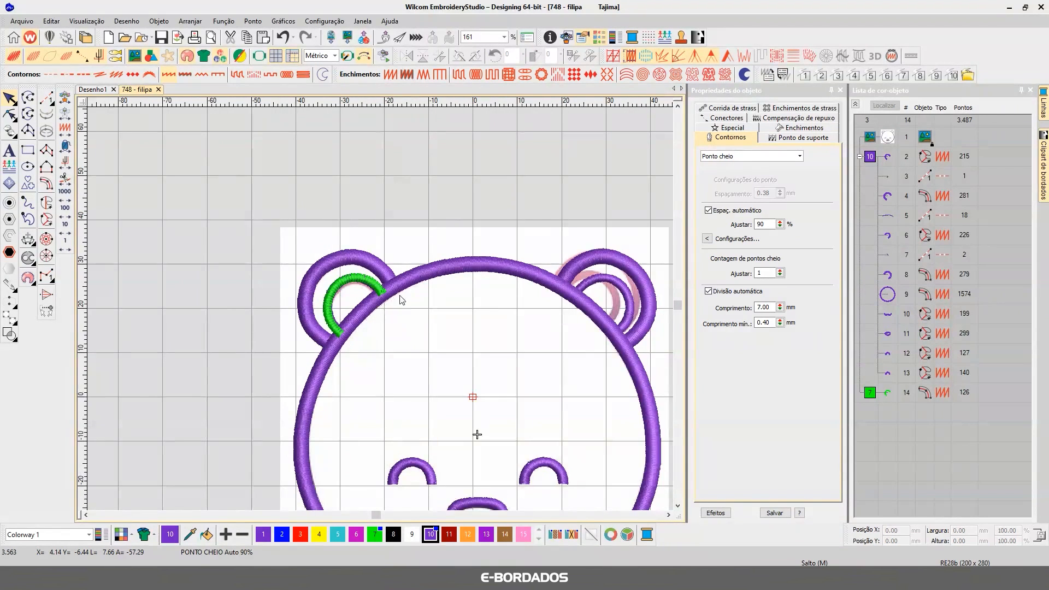
scroll(381, 312, "up", 3)
scroll(380, 310, "down", 3)
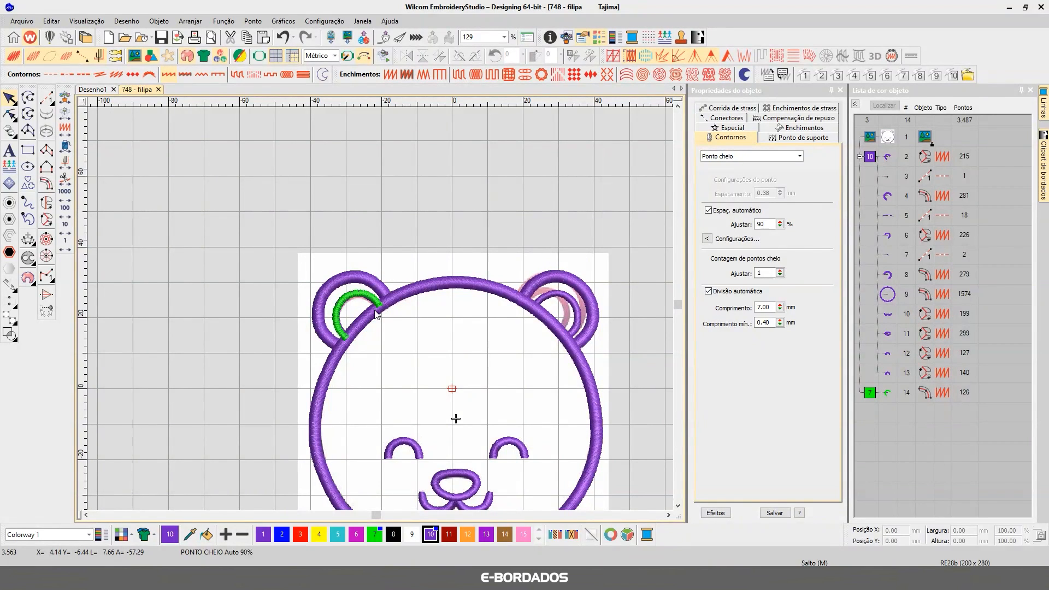
scroll(359, 310, "up", 5)
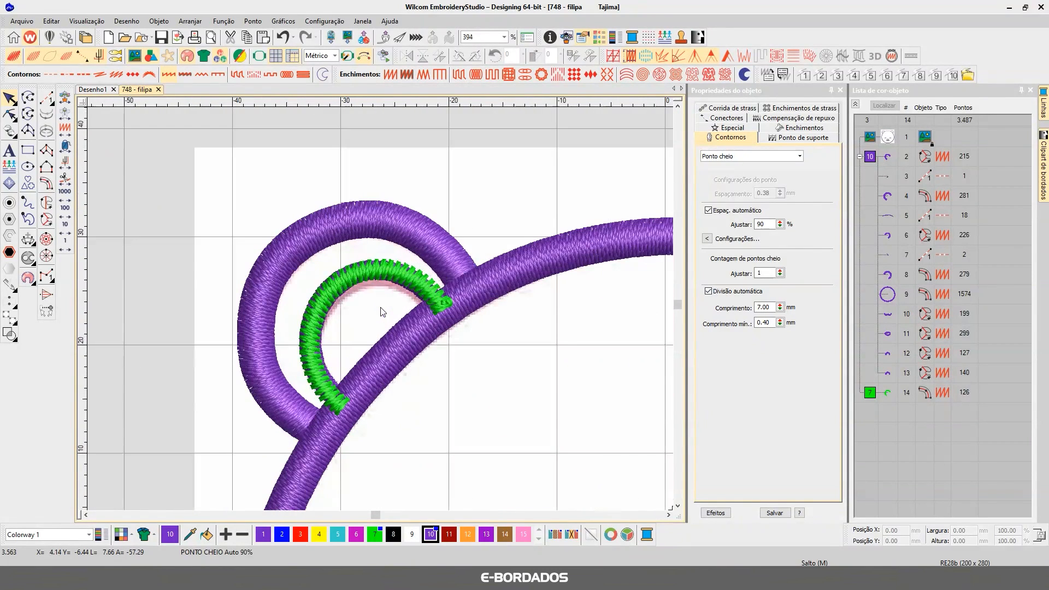
left_click(339, 231)
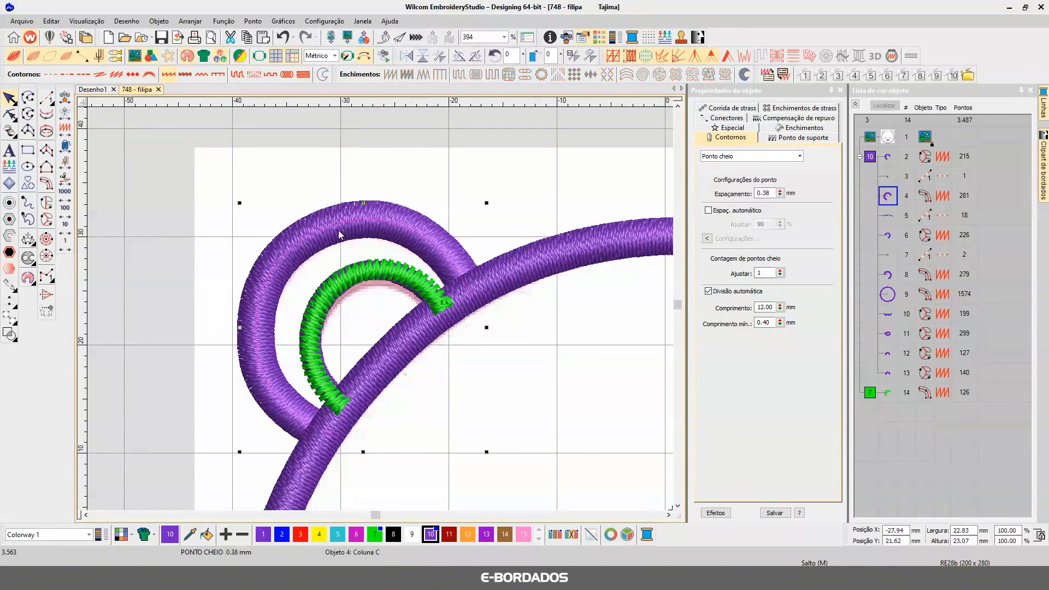
left_click(376, 278)
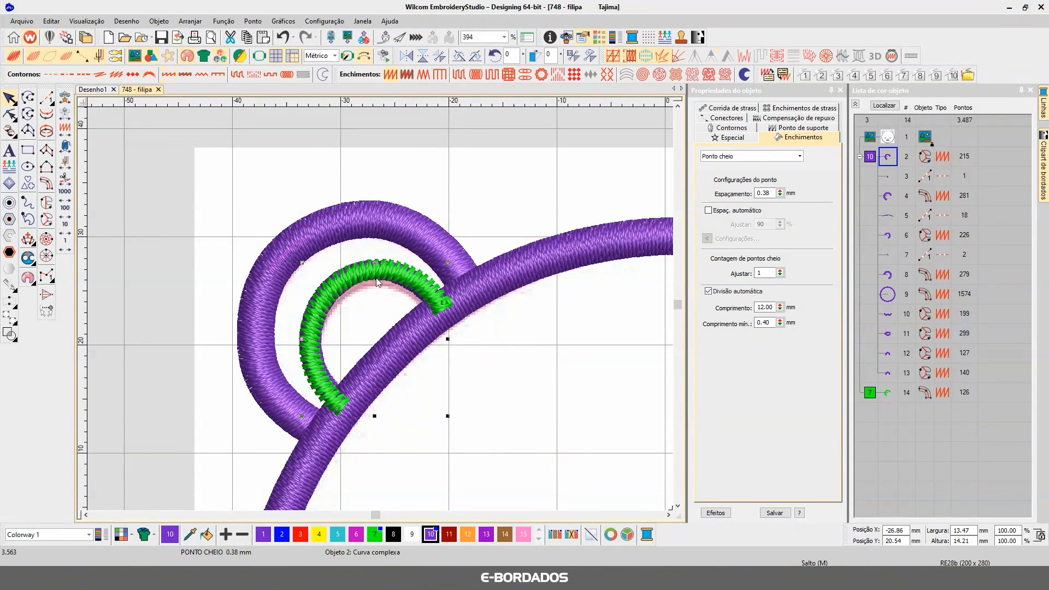
left_click_drag(396, 274, 189, 172)
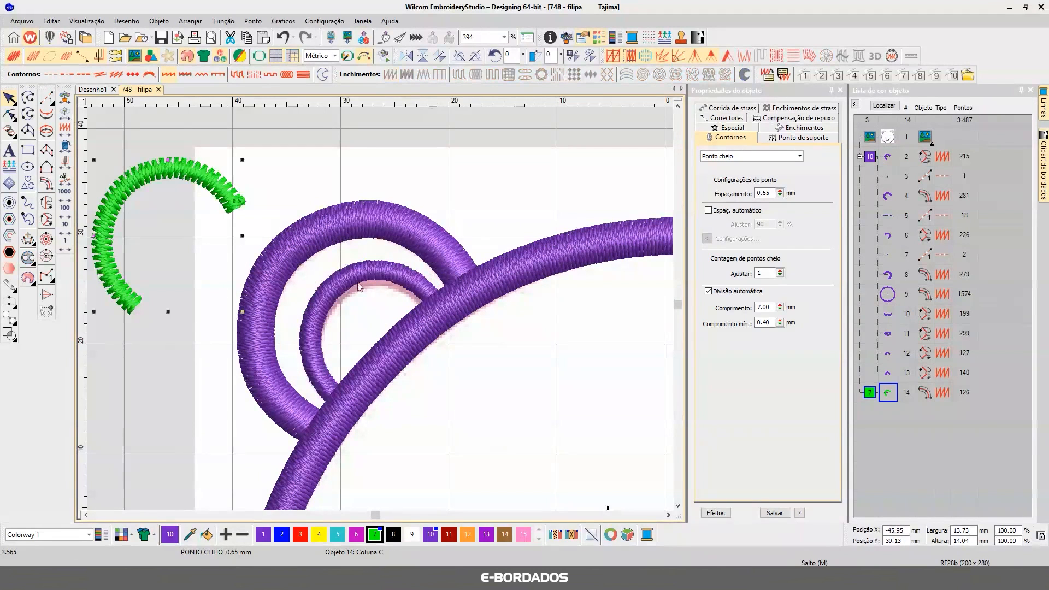
Try a pull compensation of 0.45 mm on the purple left inner ear curve and undo it
left_click(334, 274)
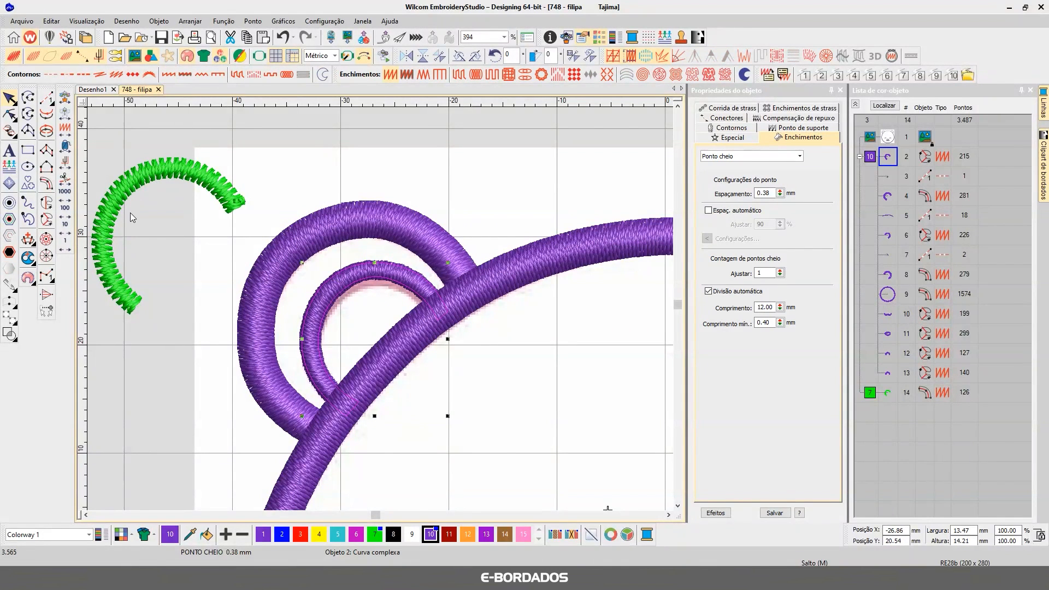
left_click(799, 118)
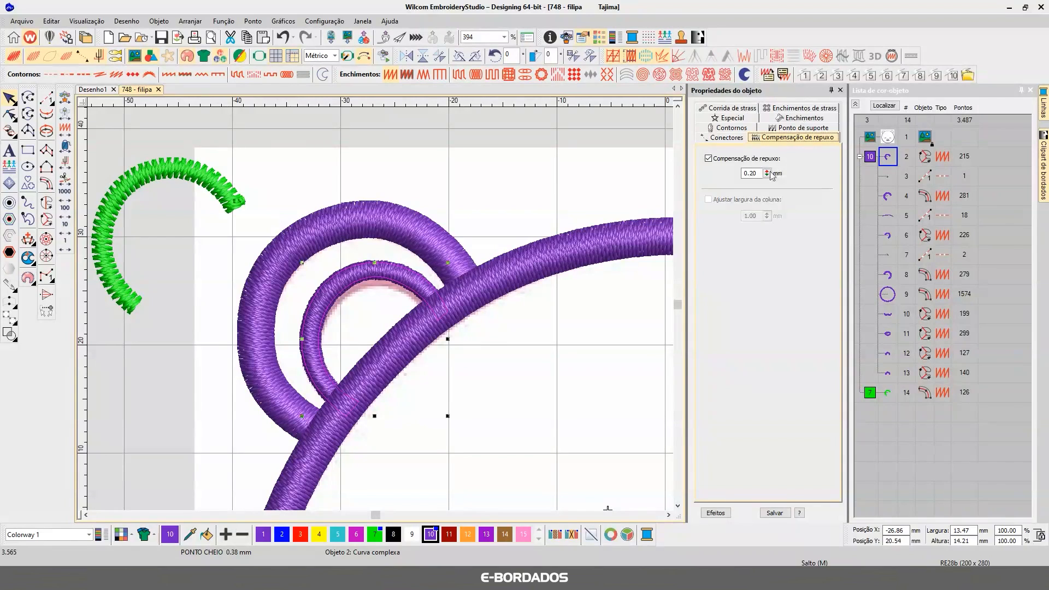
double_click(751, 174)
type("45")
key("Return")
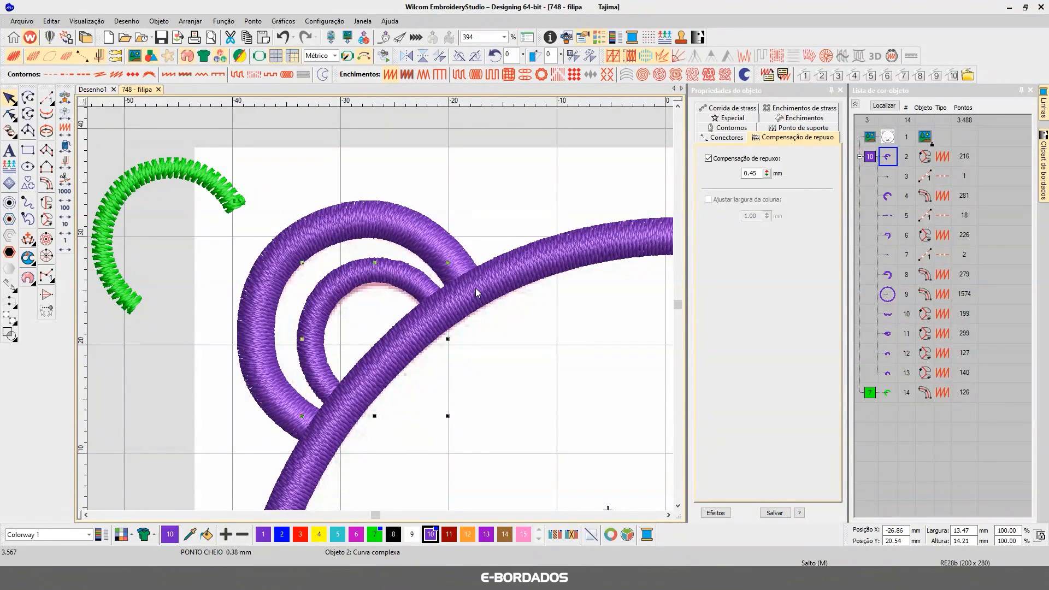
key("ctrl+z")
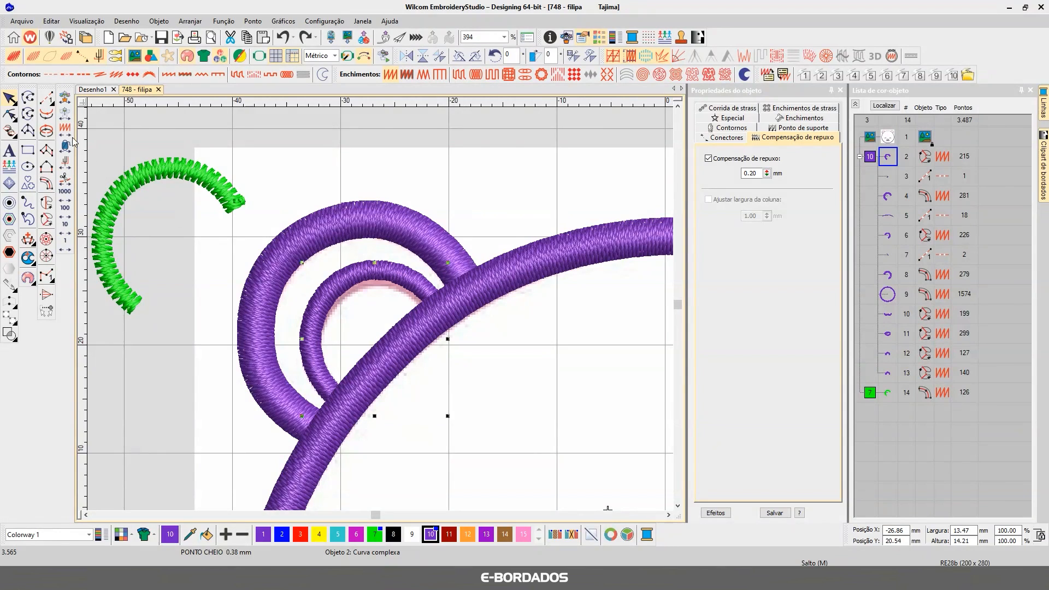
Reshape the purple left inner ear curve by moving its inner-edge nodes inward, widening the satin along the arc
left_click(10, 114)
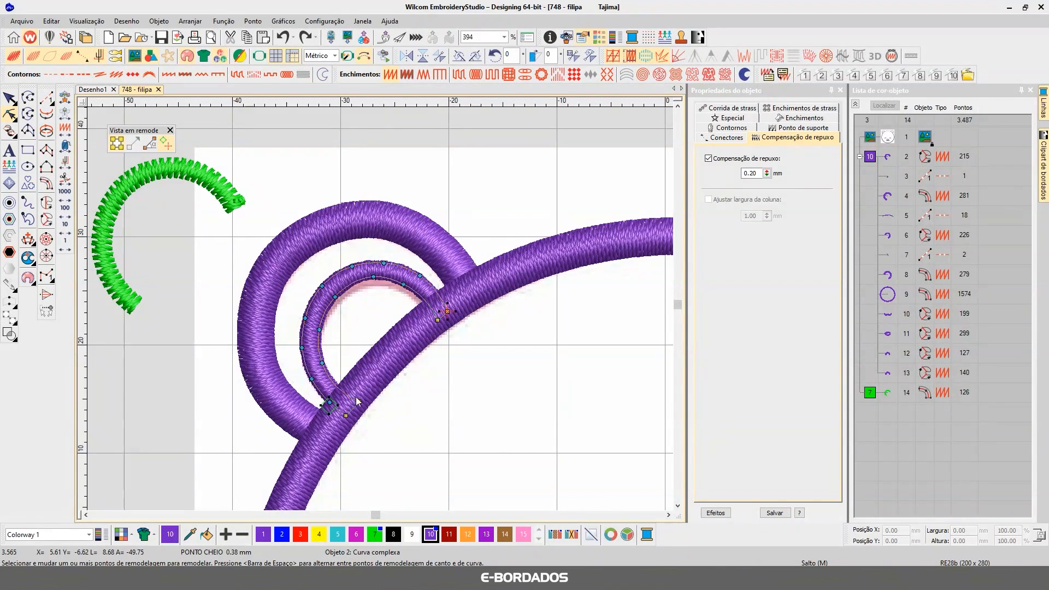
left_click_drag(322, 363, 328, 334)
left_click_drag(336, 298, 398, 293)
left_click_drag(438, 319, 422, 326)
left_click(450, 314)
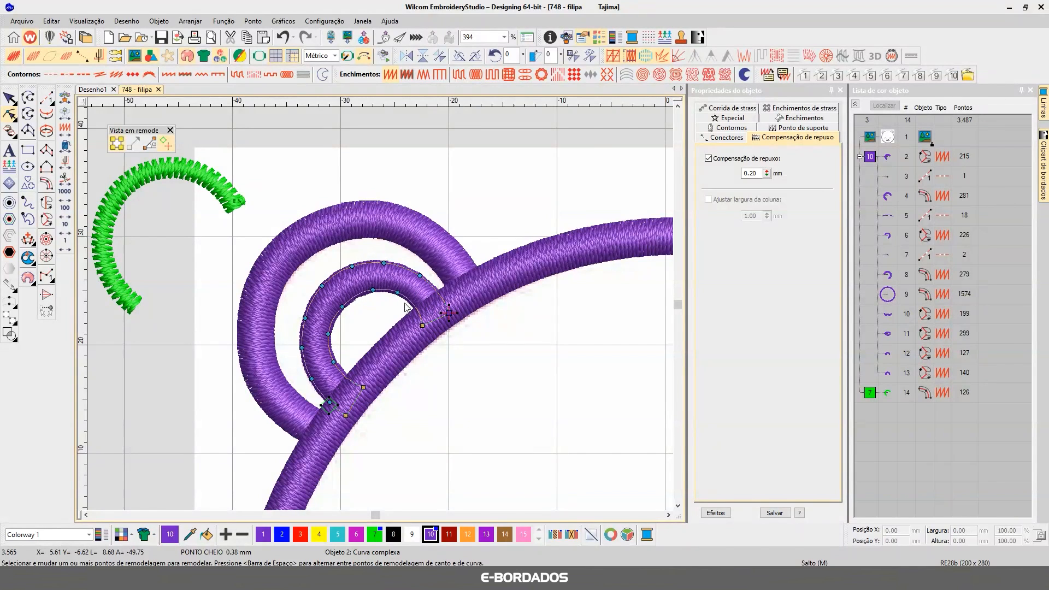
left_click(396, 295)
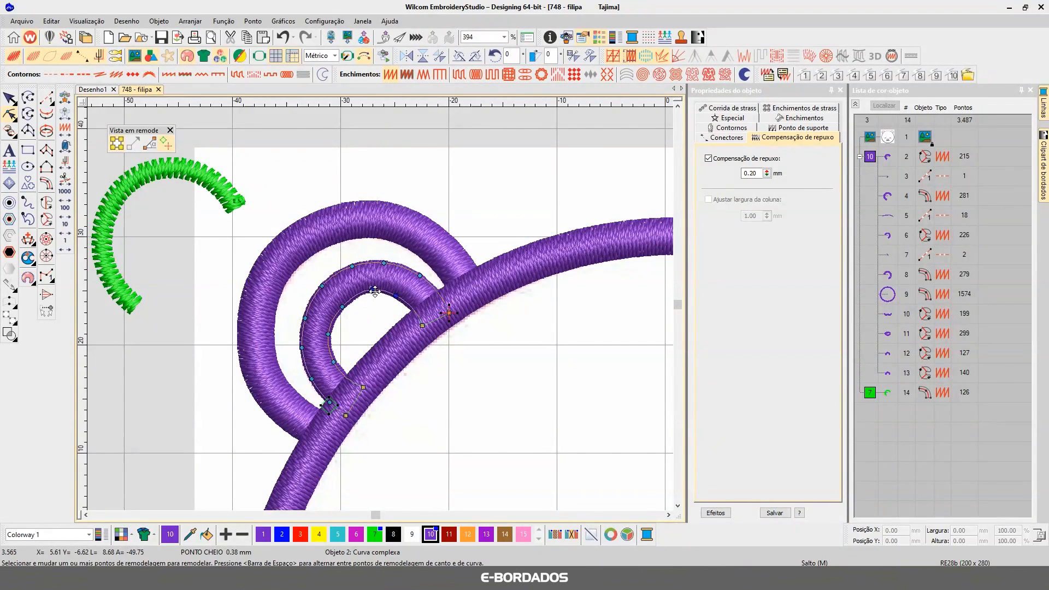
left_click_drag(328, 334, 338, 362)
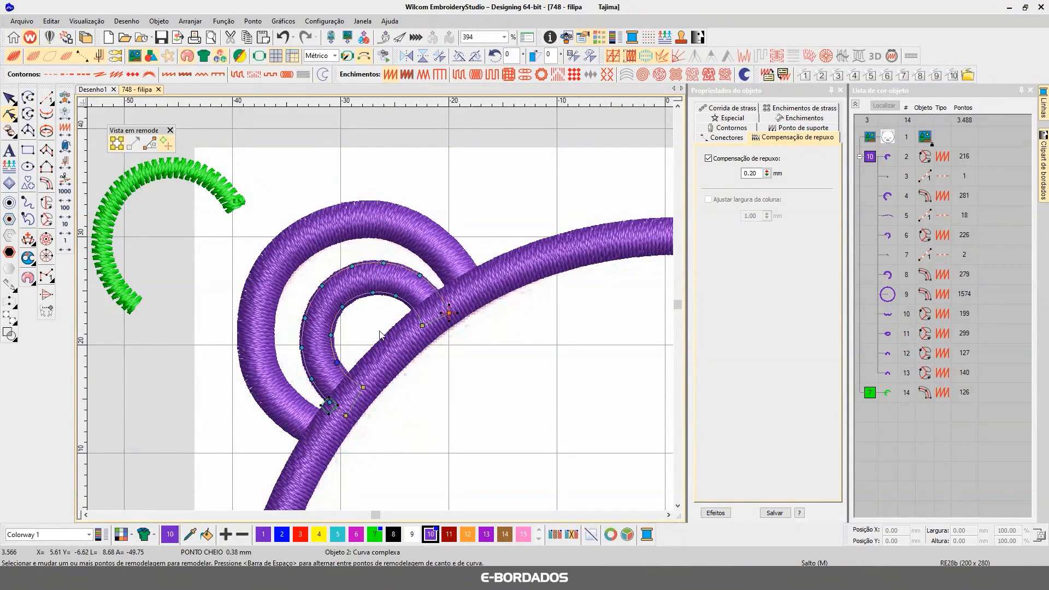
left_click(9, 99)
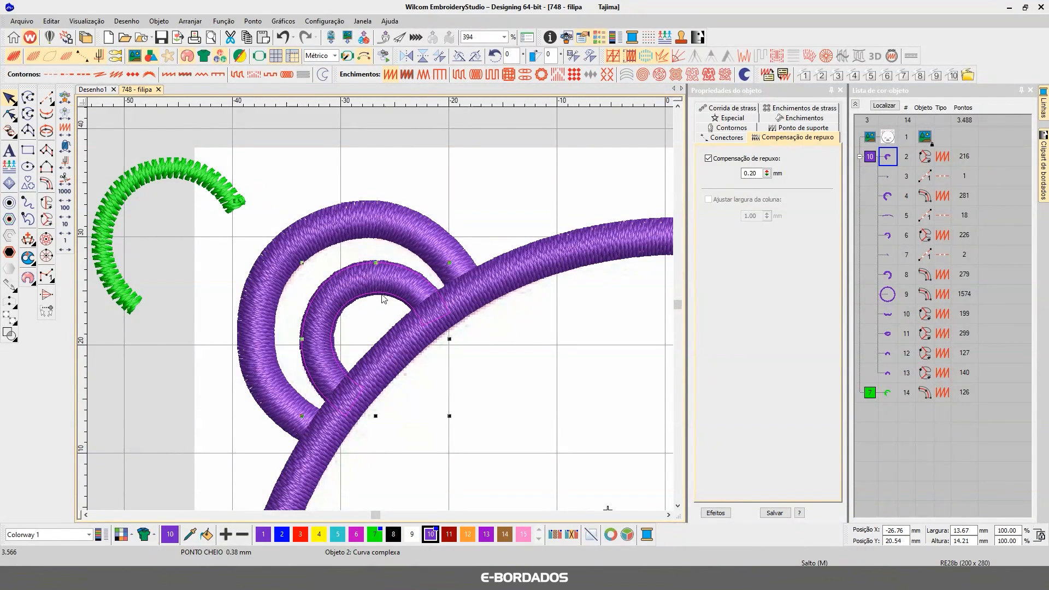
Refine the inner-edge nodes near the upper end of the purple inner ear curve to even out its width
left_click(10, 114)
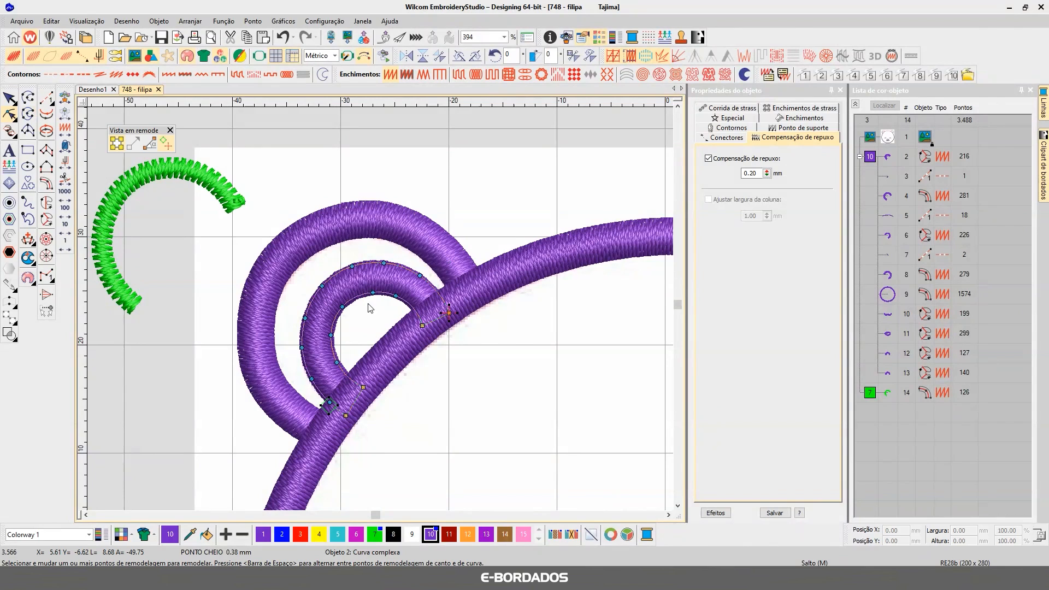
left_click_drag(422, 326, 426, 323)
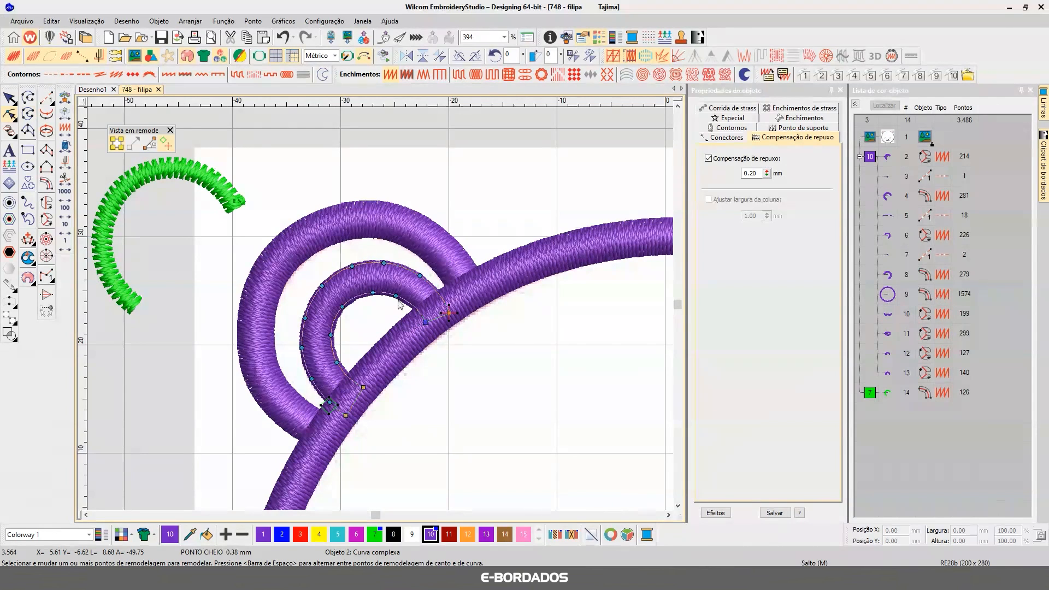
left_click_drag(396, 296, 398, 293)
left_click(373, 292)
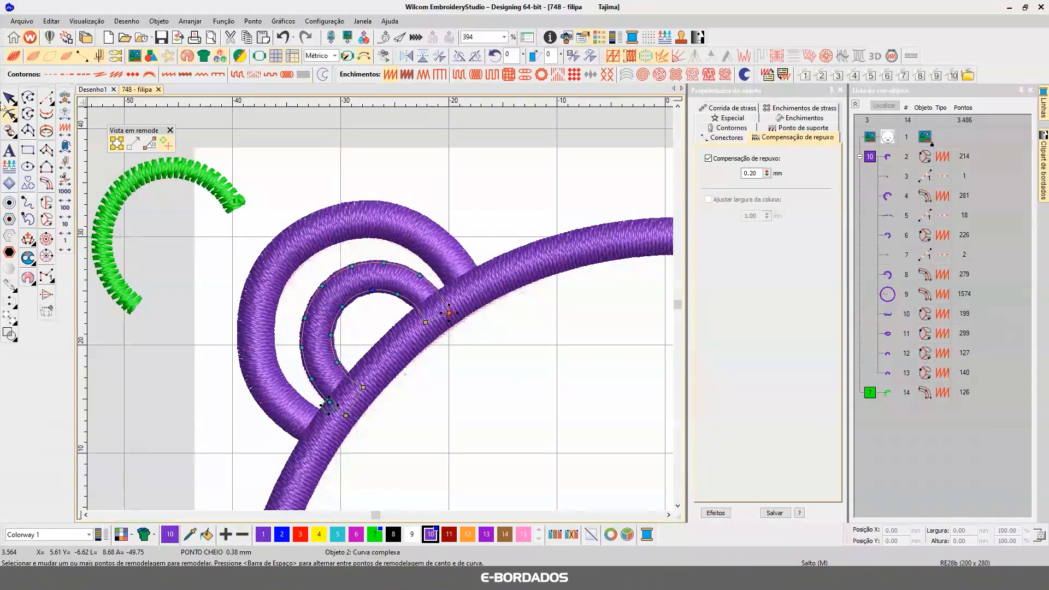
Measure the satin width of the purple left inner ear curve at its upper arc and its lower part
left_click(8, 98)
left_click(357, 307)
key("m")
left_click(320, 285)
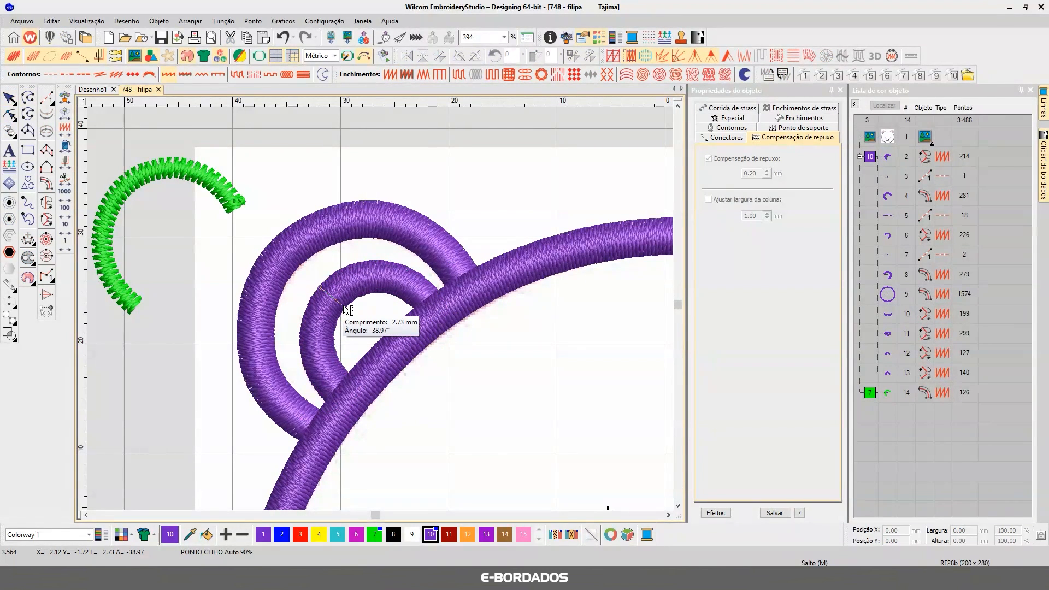
left_click(338, 359)
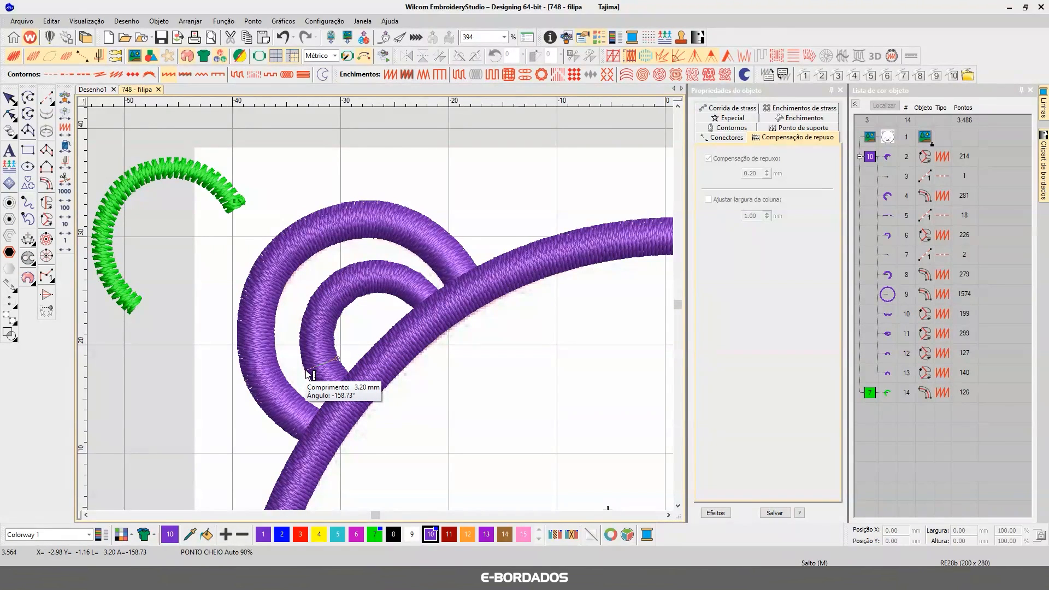
Adjust the lowest inner-edge node of the purple left inner ear curve slightly
left_click(9, 114)
left_click(337, 349)
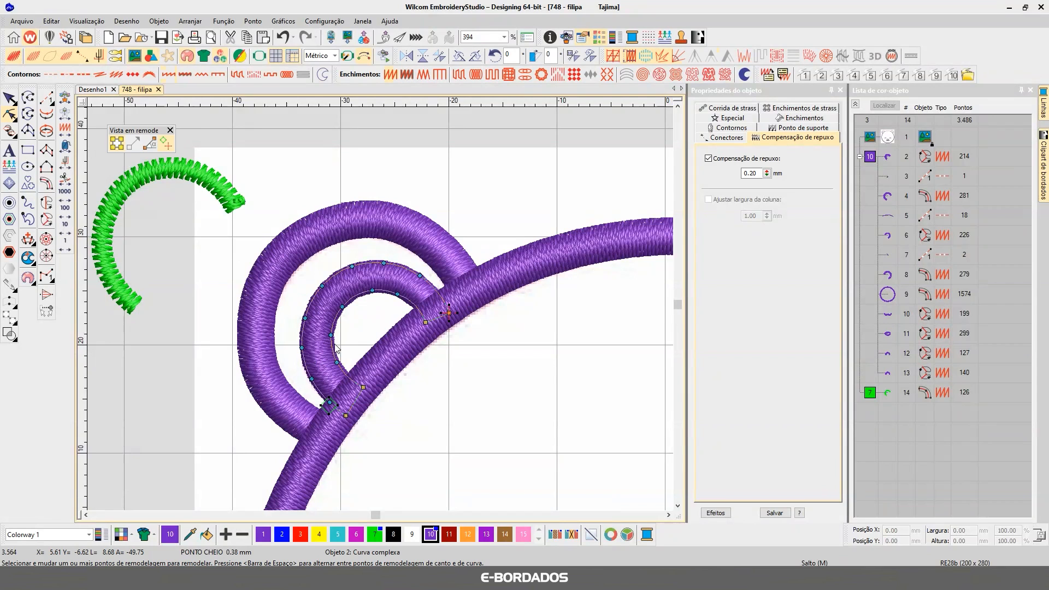
left_click_drag(363, 388, 336, 367)
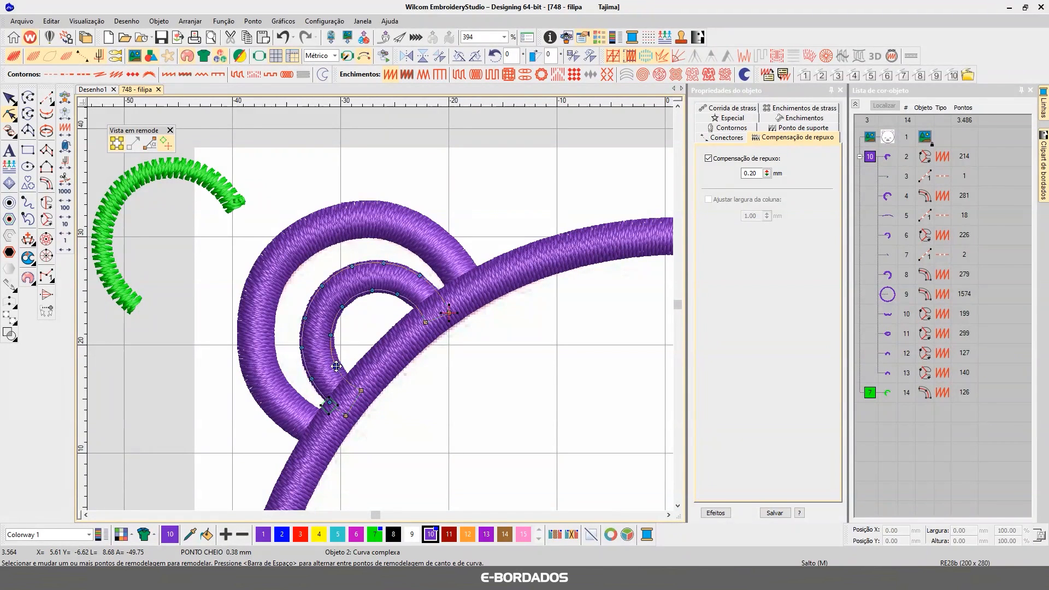
Move the green Column C arc over the purple left inner ear and set its column width to 2.3 mm
left_click(10, 98)
left_click_drag(156, 176, 361, 272)
left_click(730, 117)
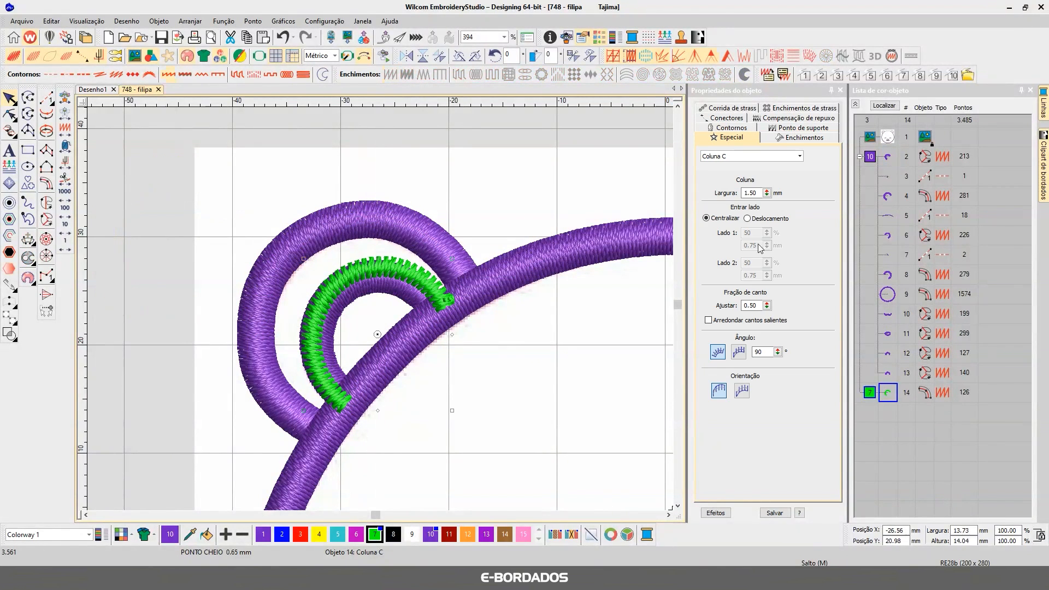
double_click(749, 194)
type("2.3")
key("Return")
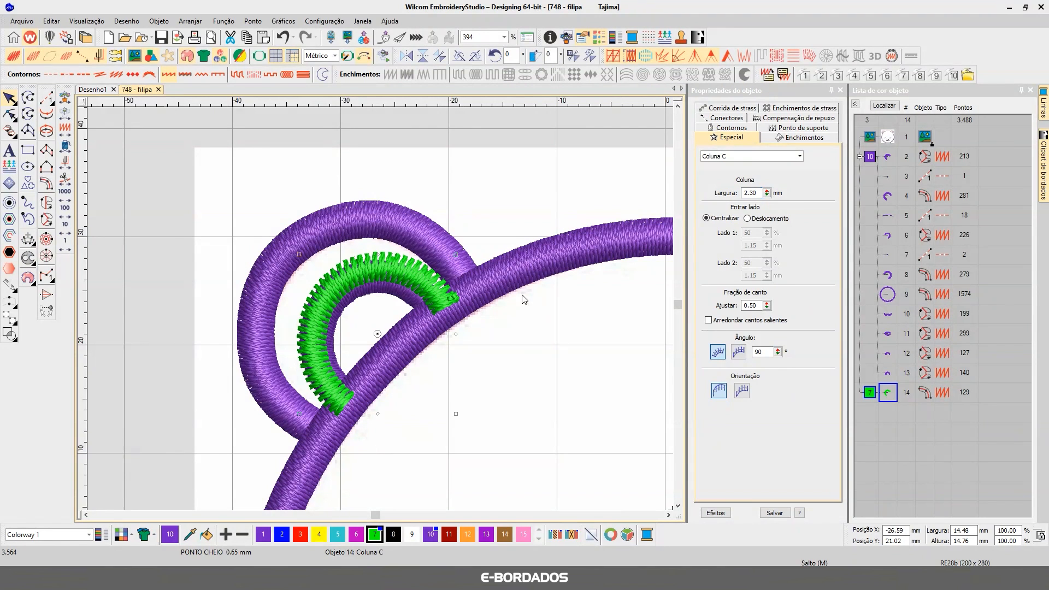
Shift the green column slightly over the inner ear, and return it to the empty area outside the outer ear
left_click_drag(408, 273, 375, 274)
scroll(381, 311, "down", 3)
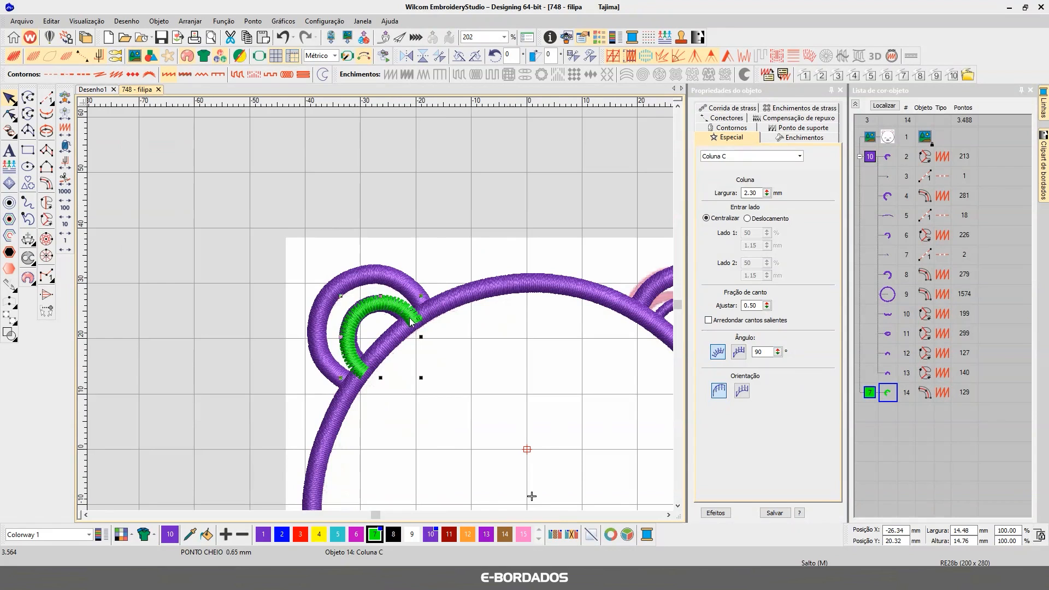
left_click_drag(400, 313, 261, 259)
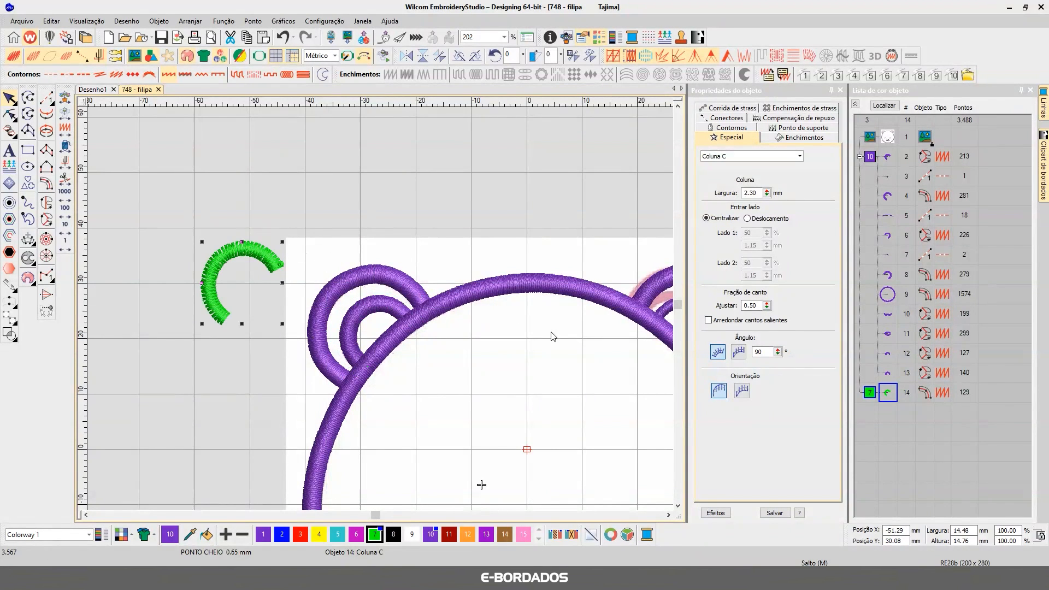
scroll(551, 337, "down", 3)
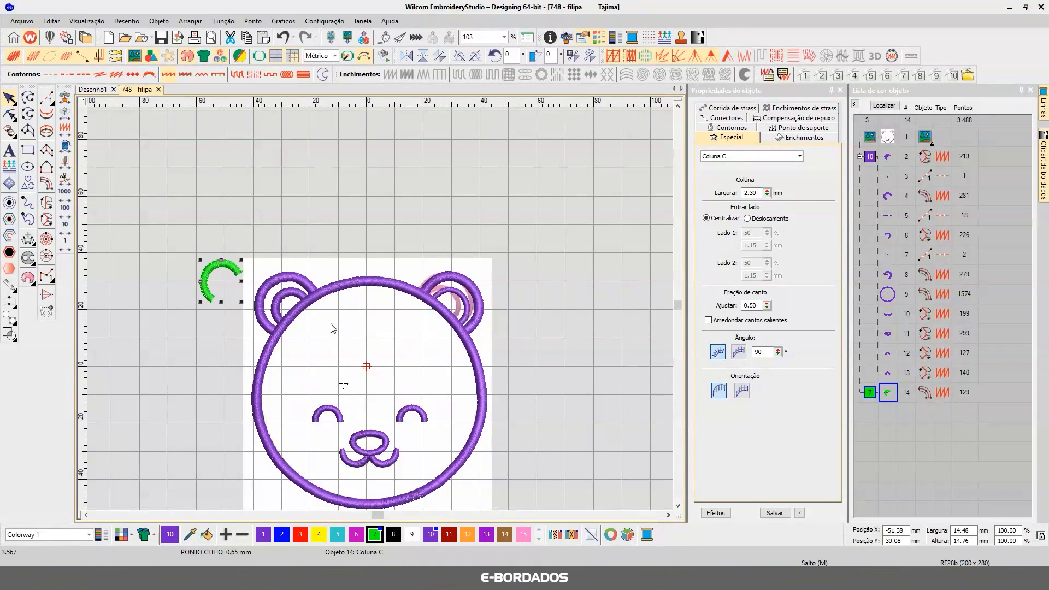
Unlock the bear bitmap and move it out from under the stitches to the empty area beside the embroidered bear
left_click_drag(300, 365, 537, 346)
right_click(884, 137)
left_click(933, 259)
left_click_drag(257, 357, 526, 360)
scroll(526, 360, "down", 2)
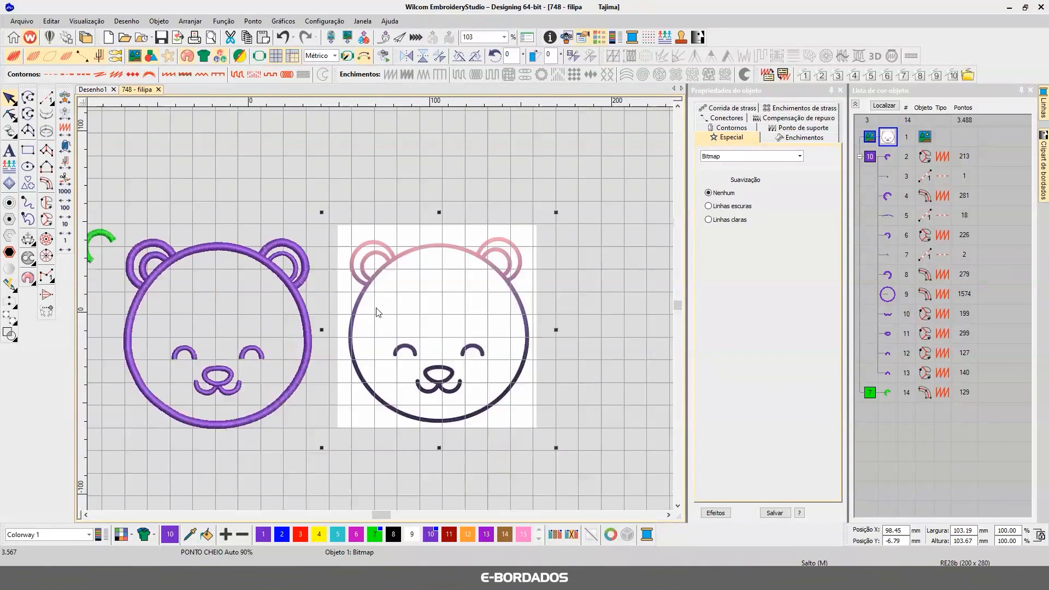
Compare the bear artwork with the embroidered version, checking the purple left inner ear curve
scroll(381, 316, "up", 3)
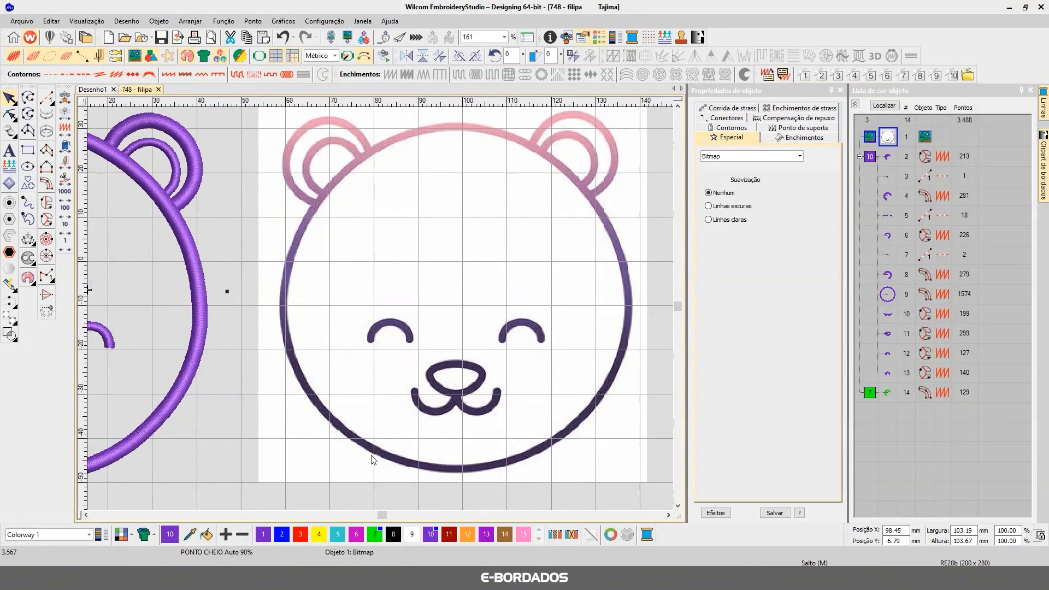
scroll(380, 310, "down", 3)
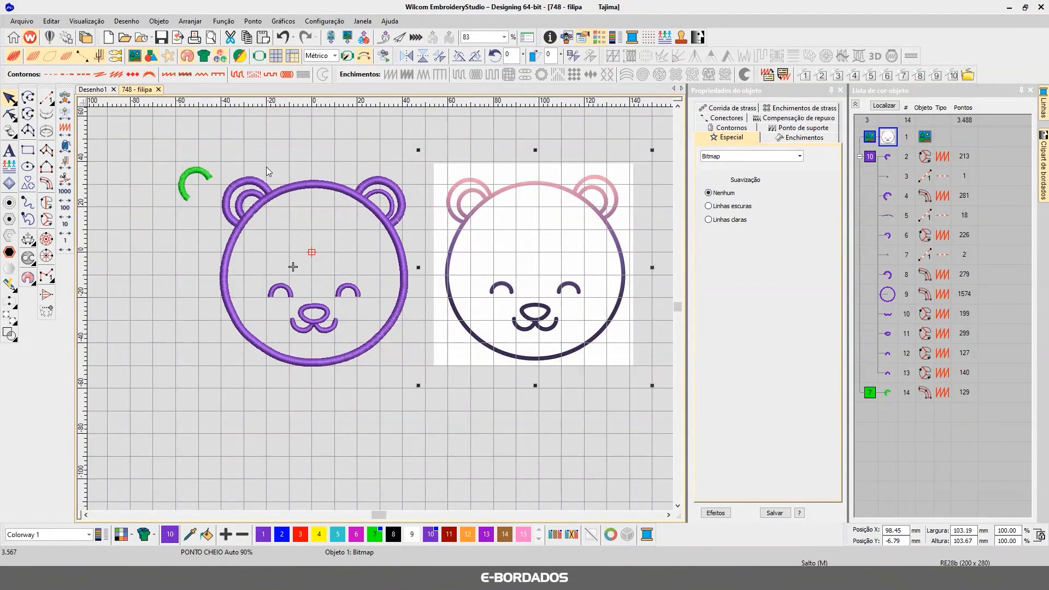
scroll(244, 224, "up", 2)
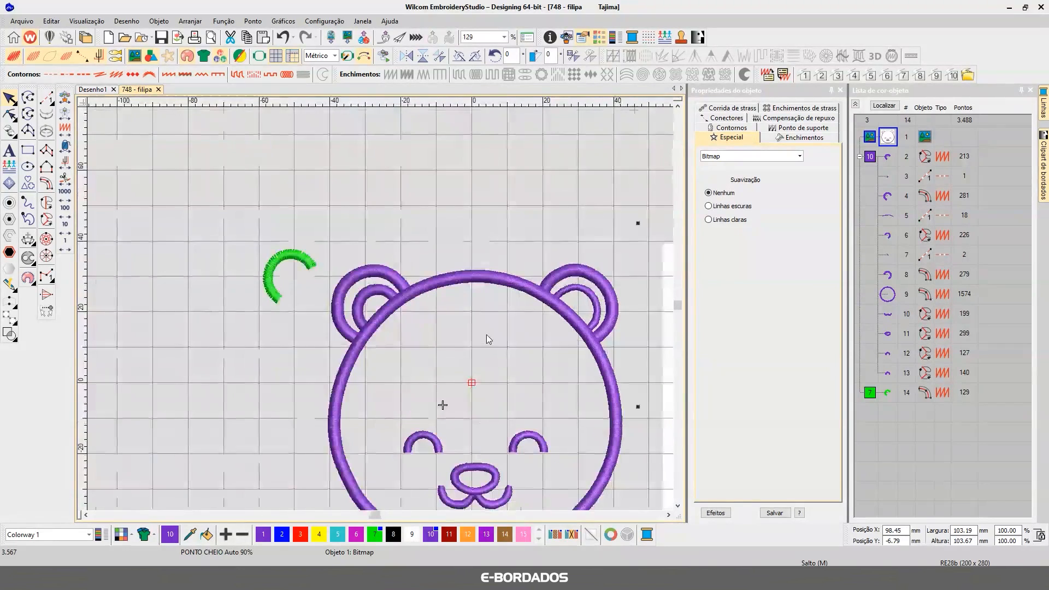
scroll(372, 302, "up", 2)
left_click(372, 302)
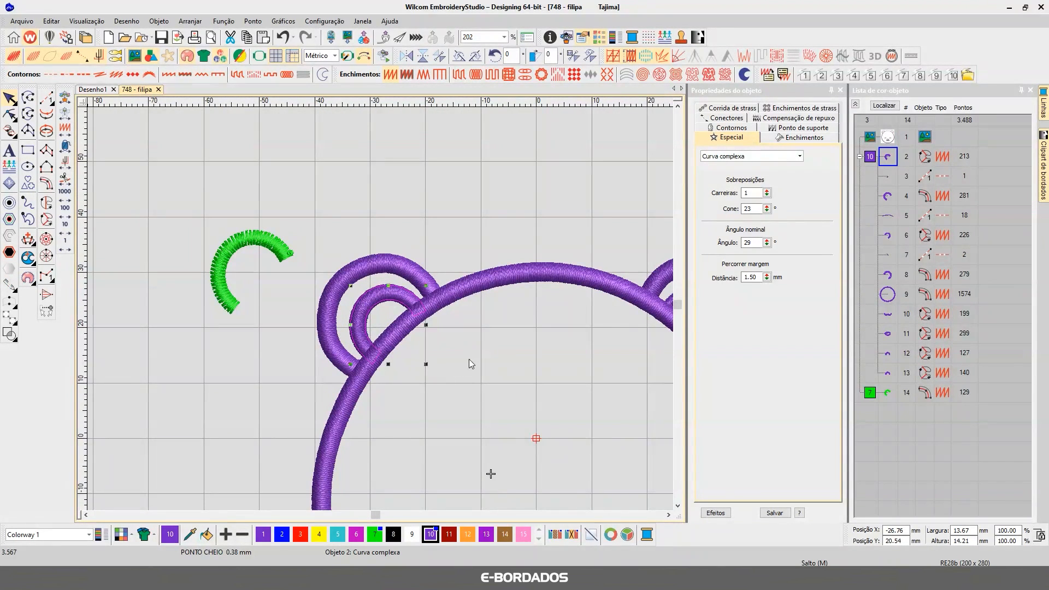
scroll(469, 363, "down", 4)
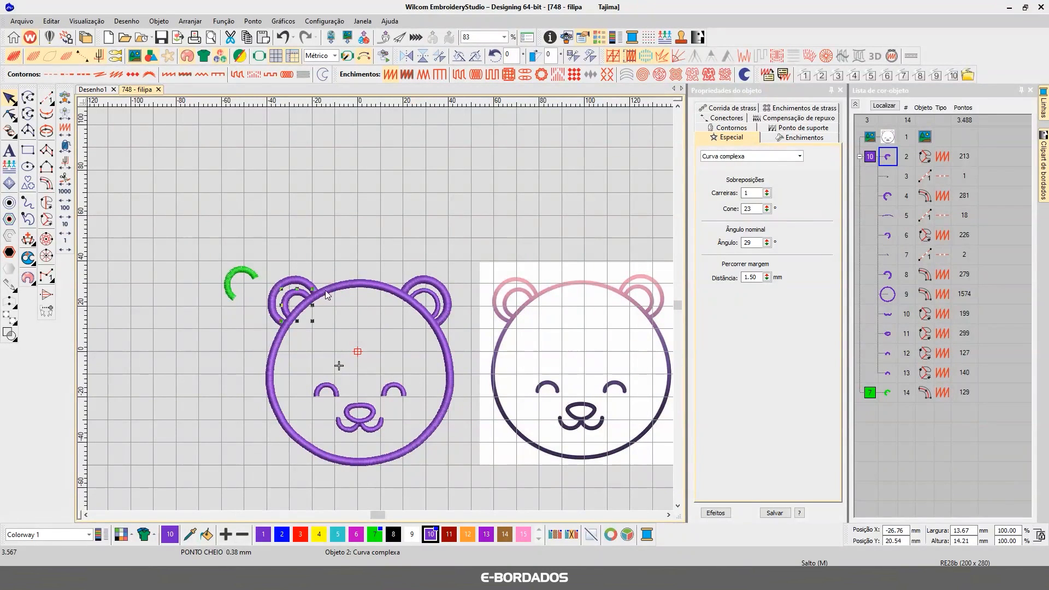
Move the bear artwork slightly closer to the embroidered bear and compare the line ends of both mouths
left_click(327, 244)
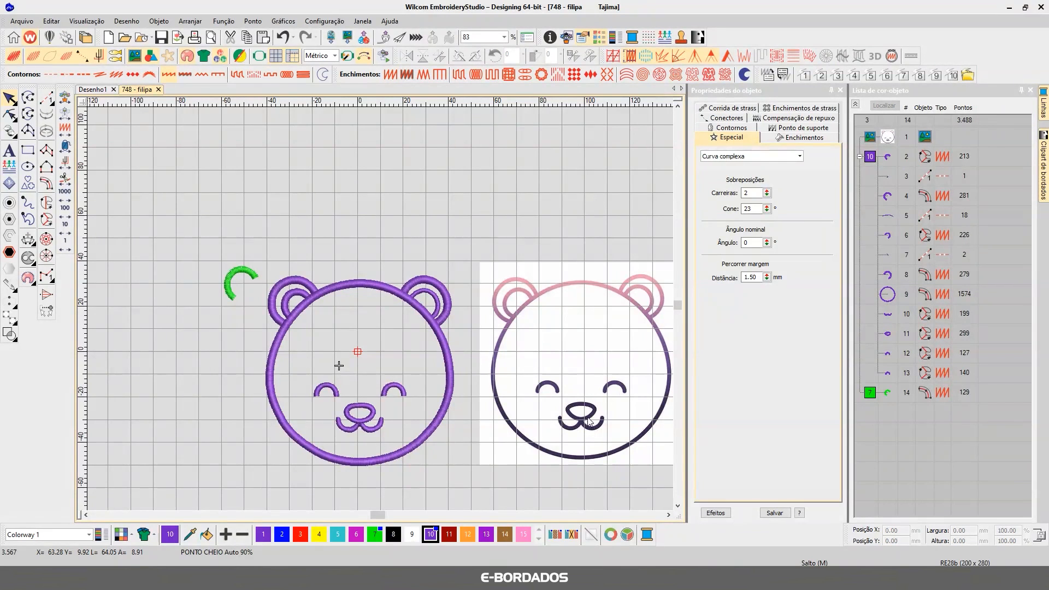
left_click(521, 382)
left_click_drag(520, 379, 516, 379)
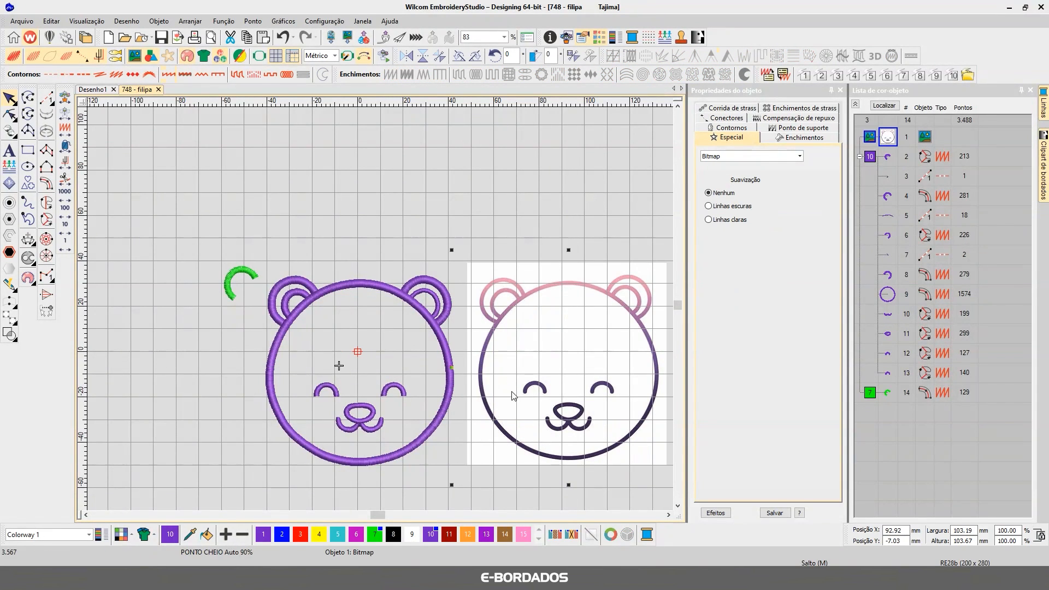
scroll(547, 404, "up", 5)
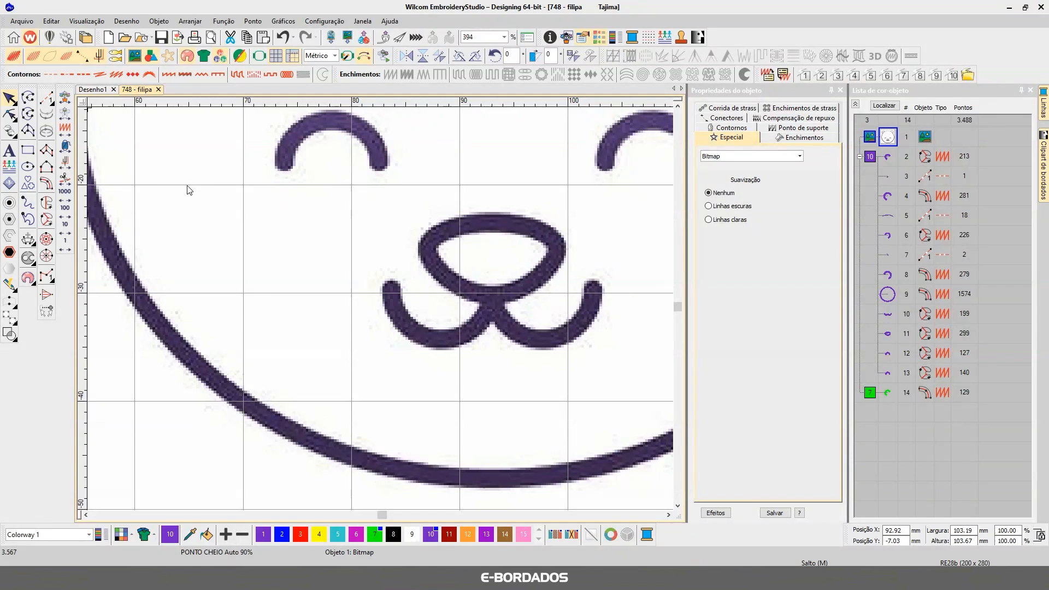
scroll(105, 273, "down", 5)
scroll(346, 225, "up", 5)
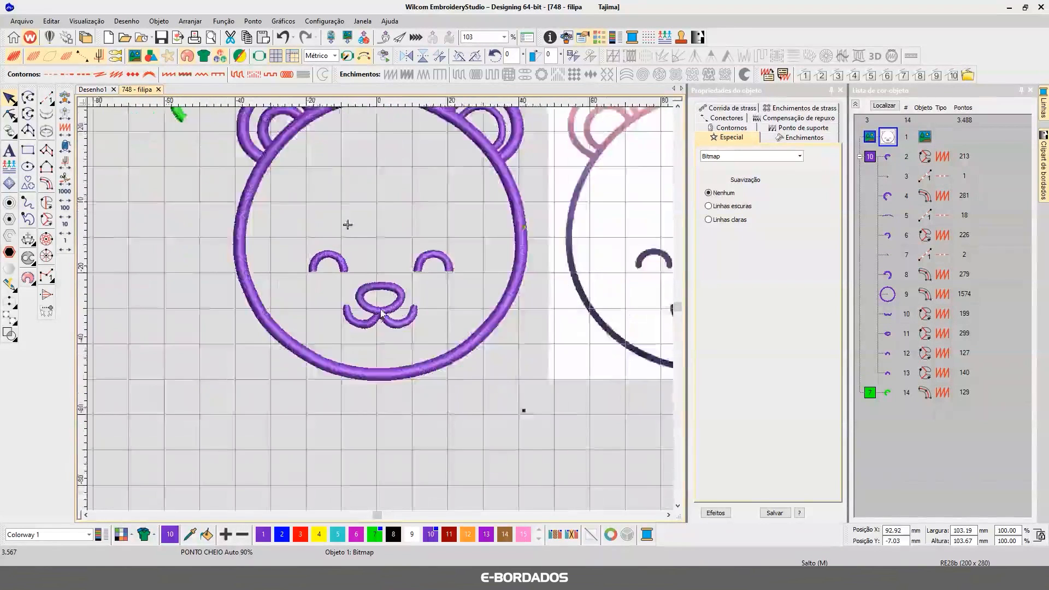
Try deleting the two corner nodes at the left tip of the purple mouth curve and undo both deletions
left_click(381, 311)
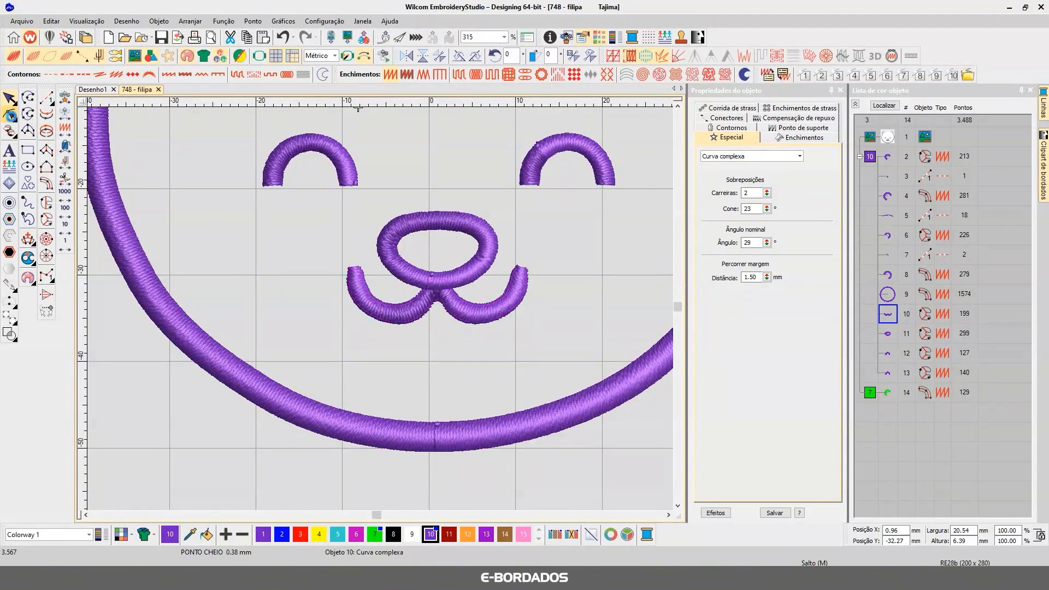
left_click(9, 114)
scroll(357, 283, "up", 3)
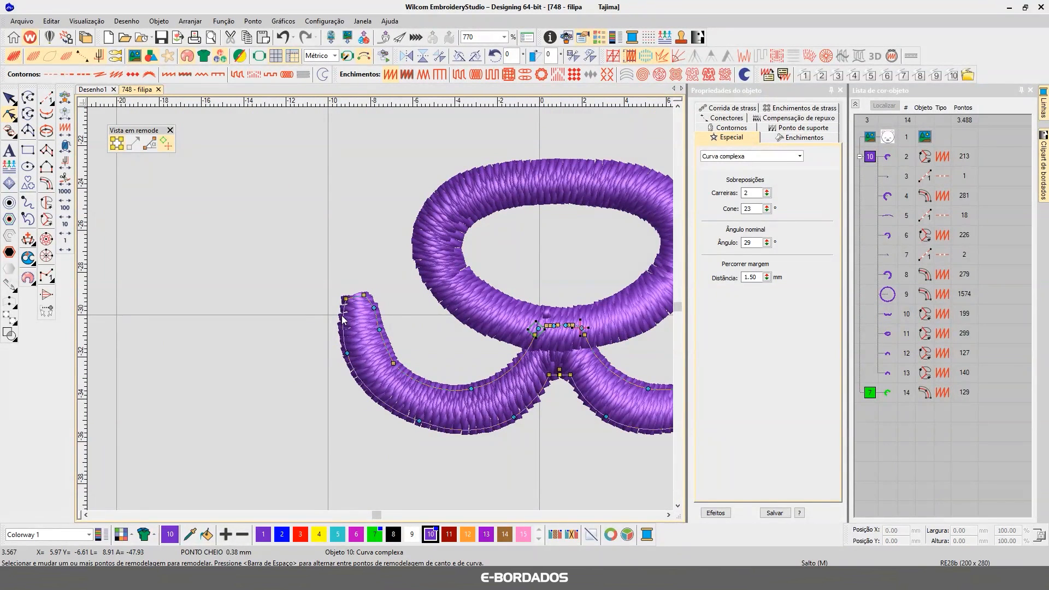
left_click_drag(343, 315, 343, 318)
left_click(346, 299)
key("Delete")
left_click(364, 296)
key("Delete")
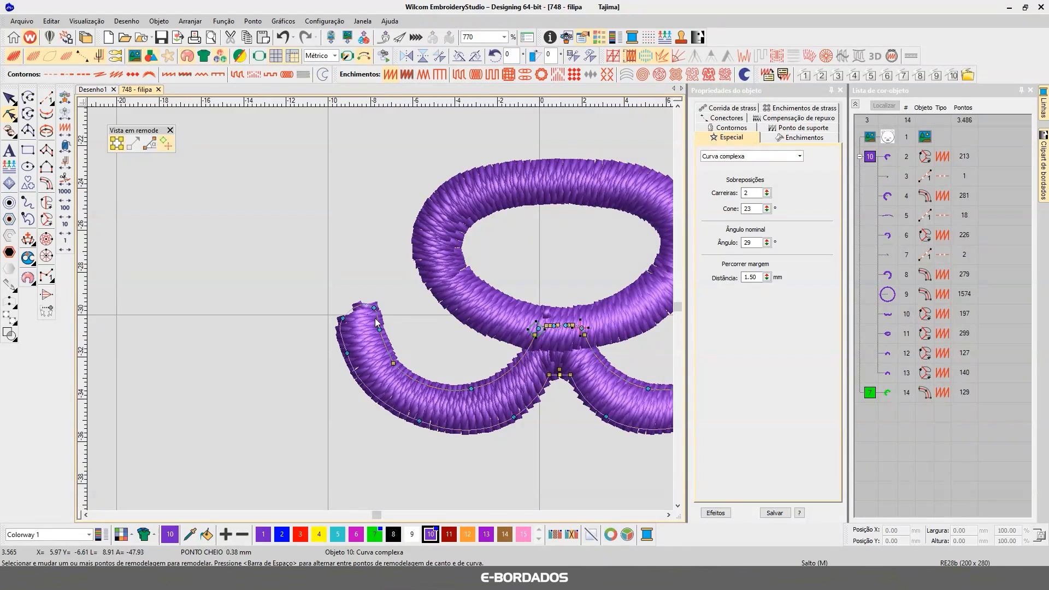
key("ctrl+z")
key("ctrl+z")
Try rounding the mouth's left tip by adding a node between its corners and changing the corner nodes to curve points
right_click(357, 297)
left_click_drag(357, 299, 355, 298)
left_click(364, 296)
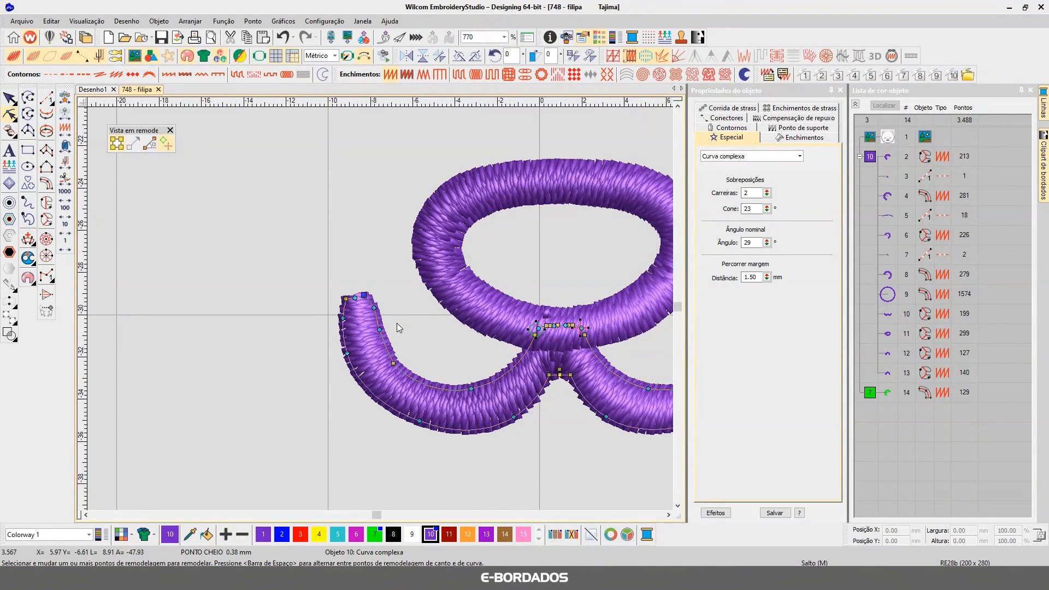
key("space")
left_click(380, 330)
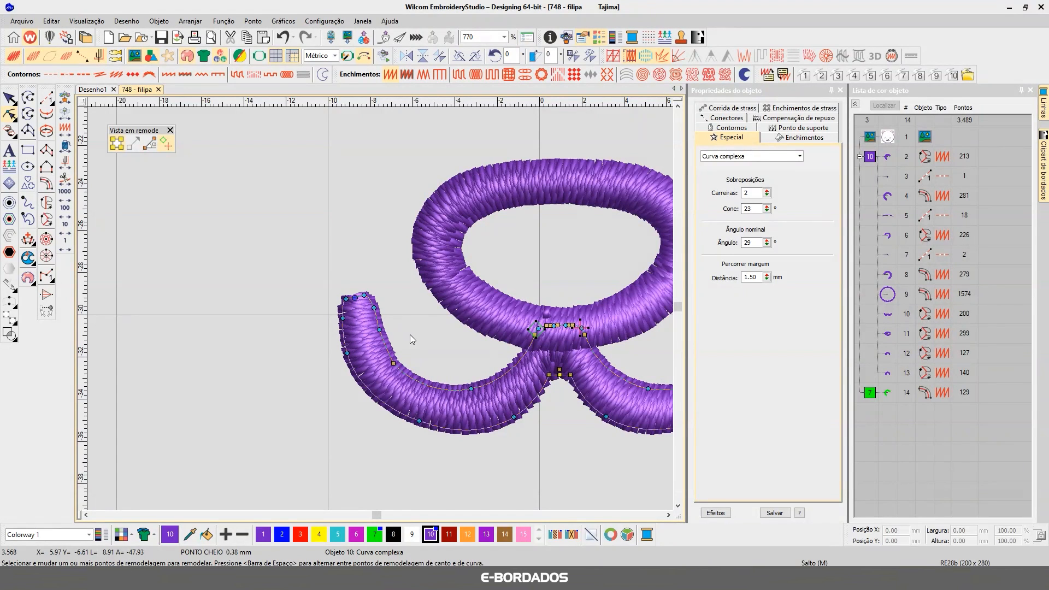
key("Delete")
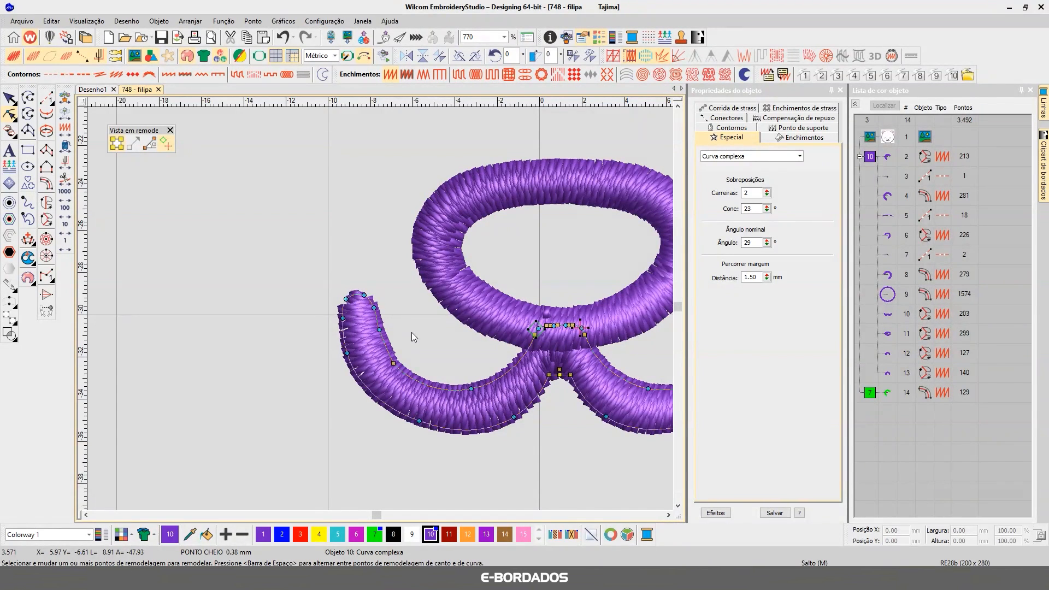
left_click(9, 99)
left_click(386, 372)
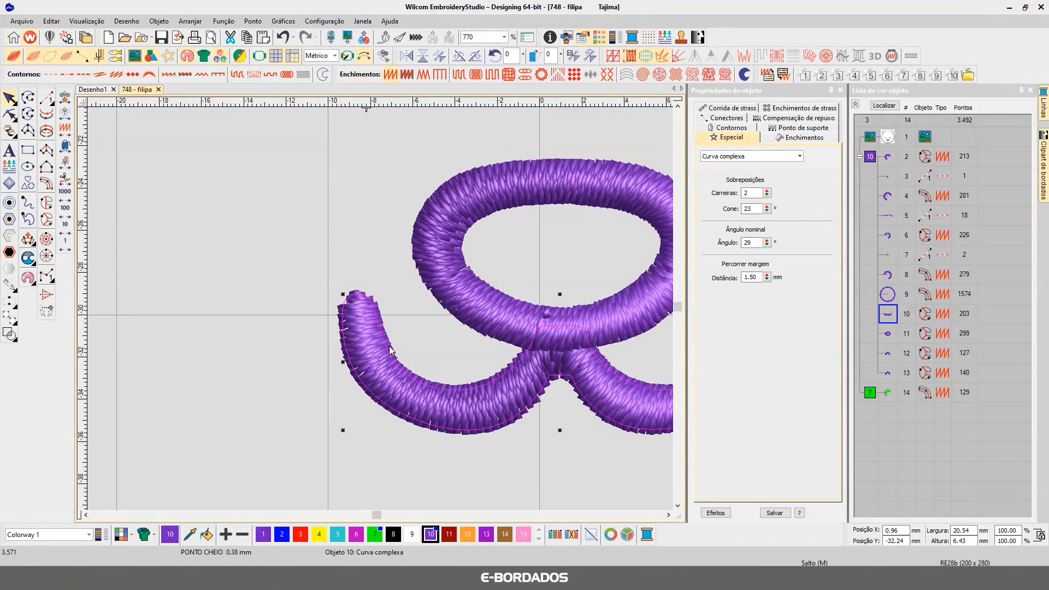
Undo the node changes that rounded the mouth's left tip
key("ctrl+z")
key("ctrl+z")
key("ctrl+z")
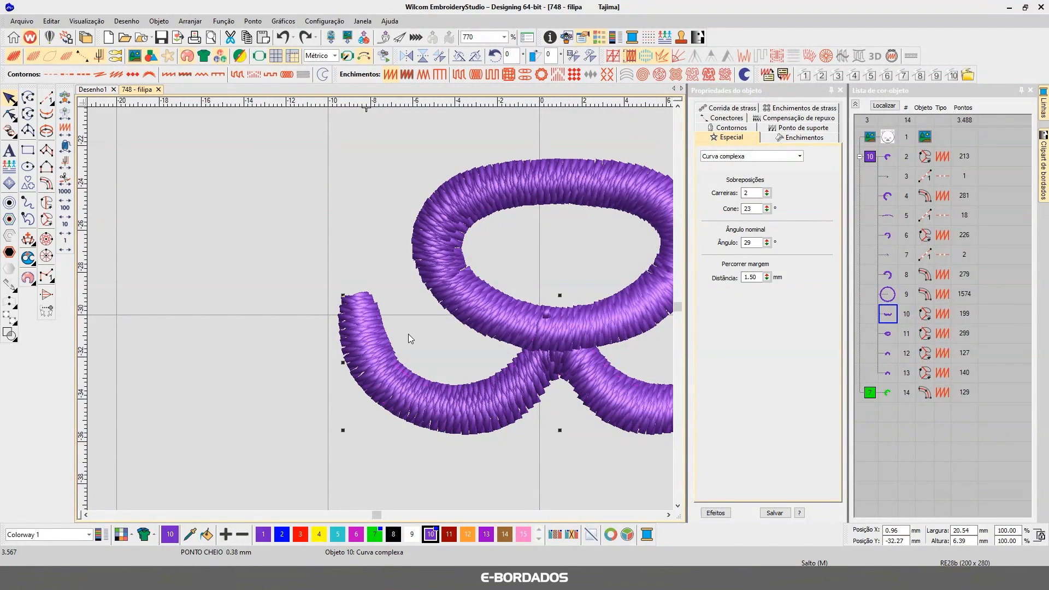
Examine the eye and mouth ends in the design, and compare them with the photo of the stitched bear in its hoop
scroll(409, 333, "down", 2)
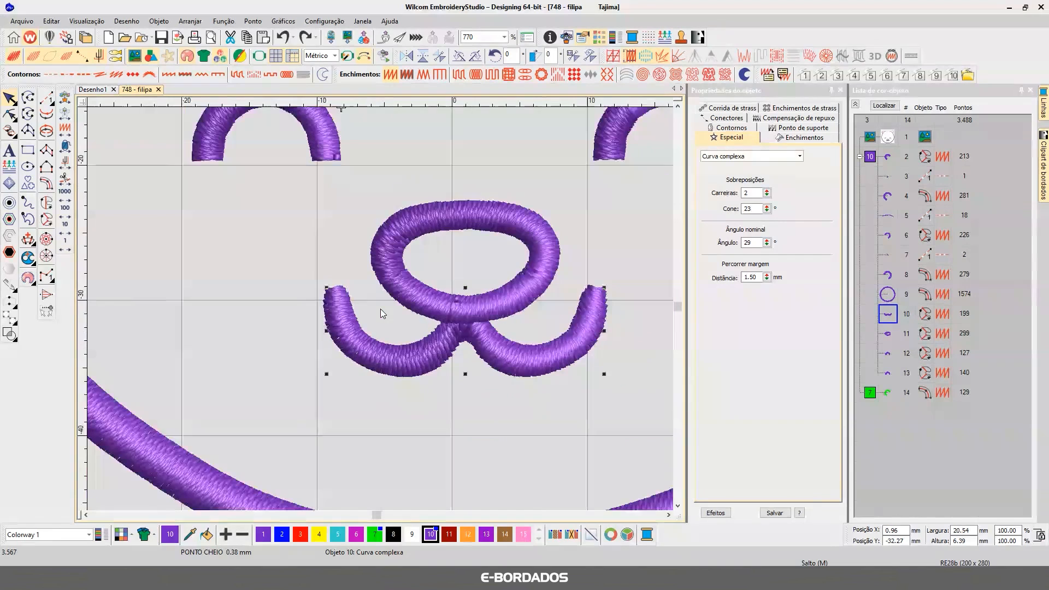
left_click(10, 113)
left_click(10, 99)
scroll(300, 248, "down", 1)
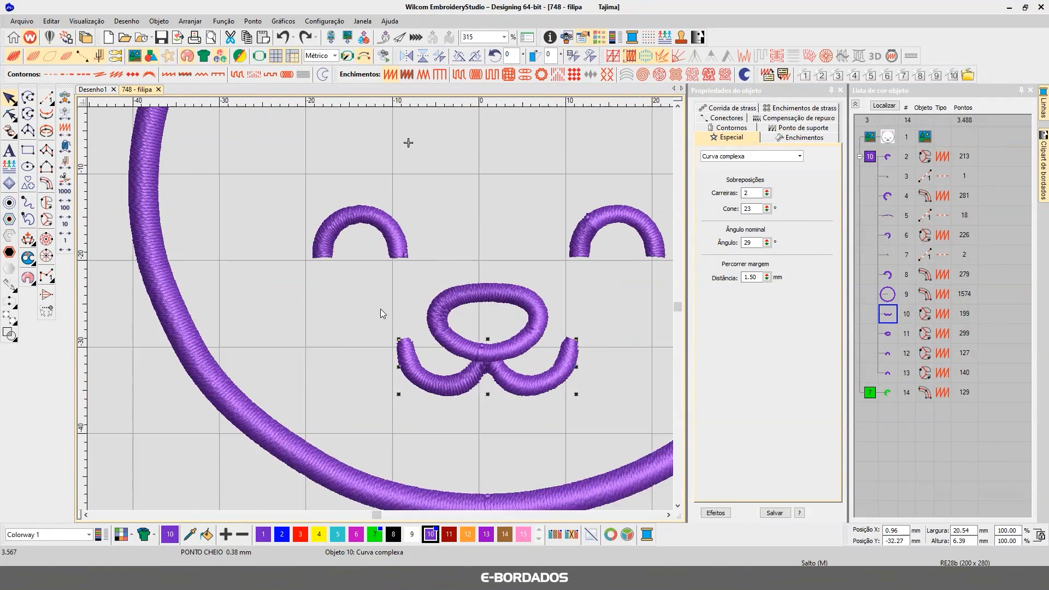
scroll(382, 312, "down", 1)
scroll(293, 281, "up", 1)
scroll(387, 321, "up", 1)
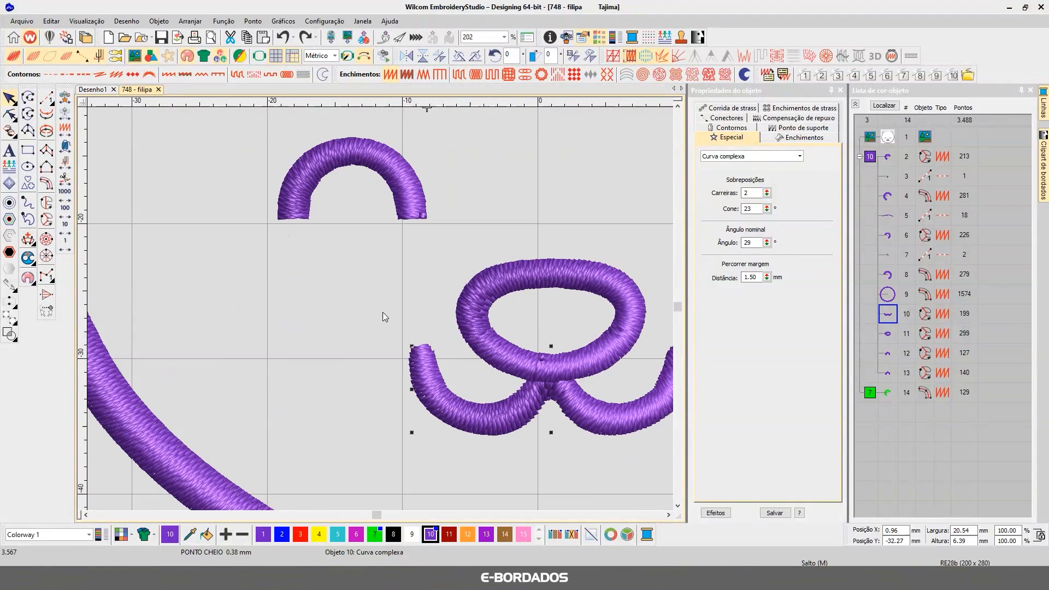
key("Escape")
left_click(426, 354)
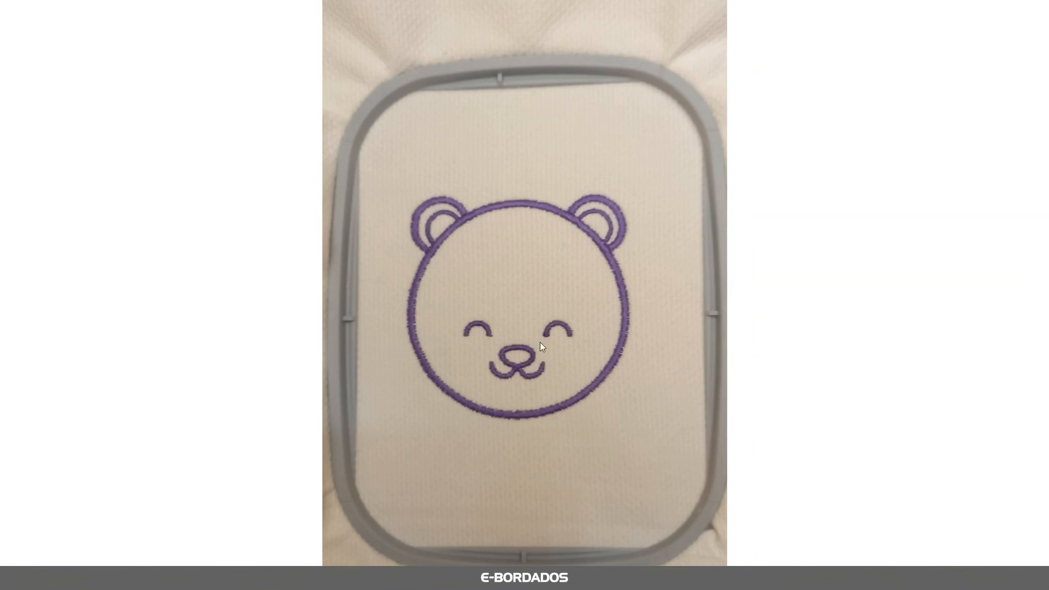
scroll(477, 349, "up", 6)
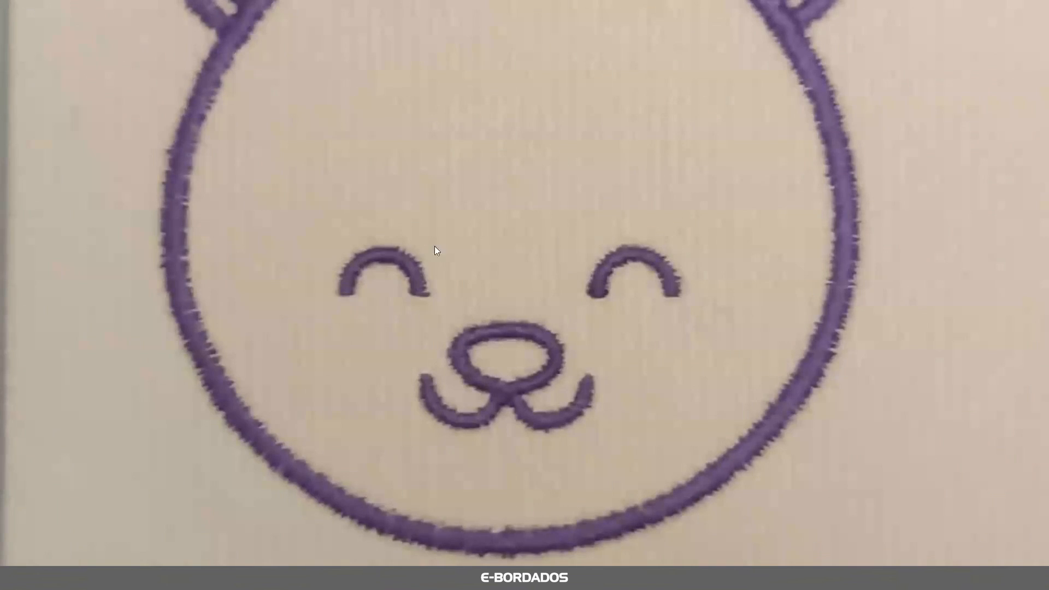
scroll(474, 265, "down", 5)
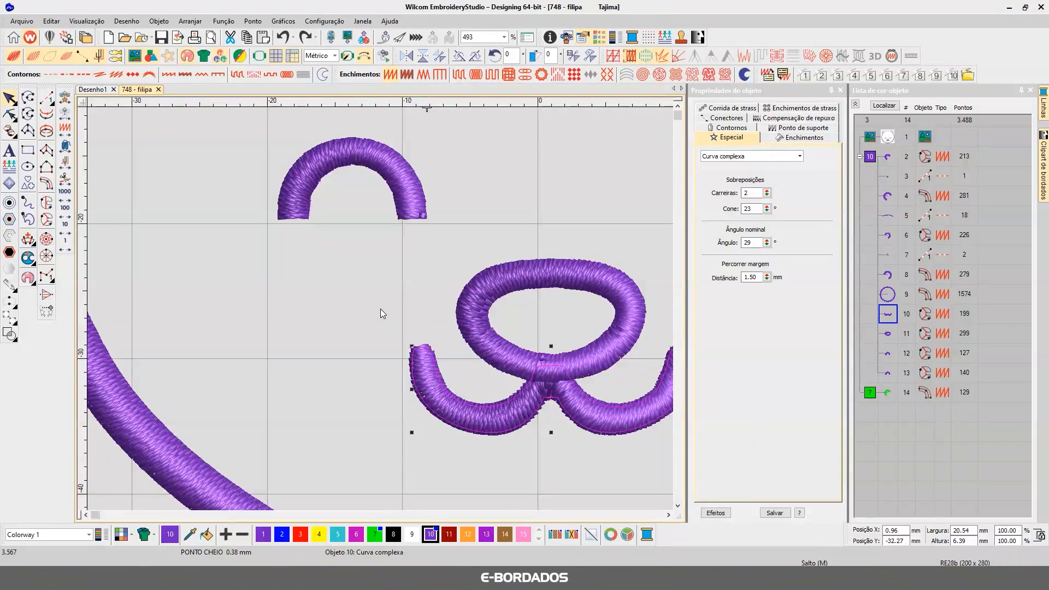
Inspect the green Column C arc up close beside the left ear's purple satin curves
scroll(381, 307, "down", 3)
scroll(273, 185, "up", 5)
left_click(384, 281)
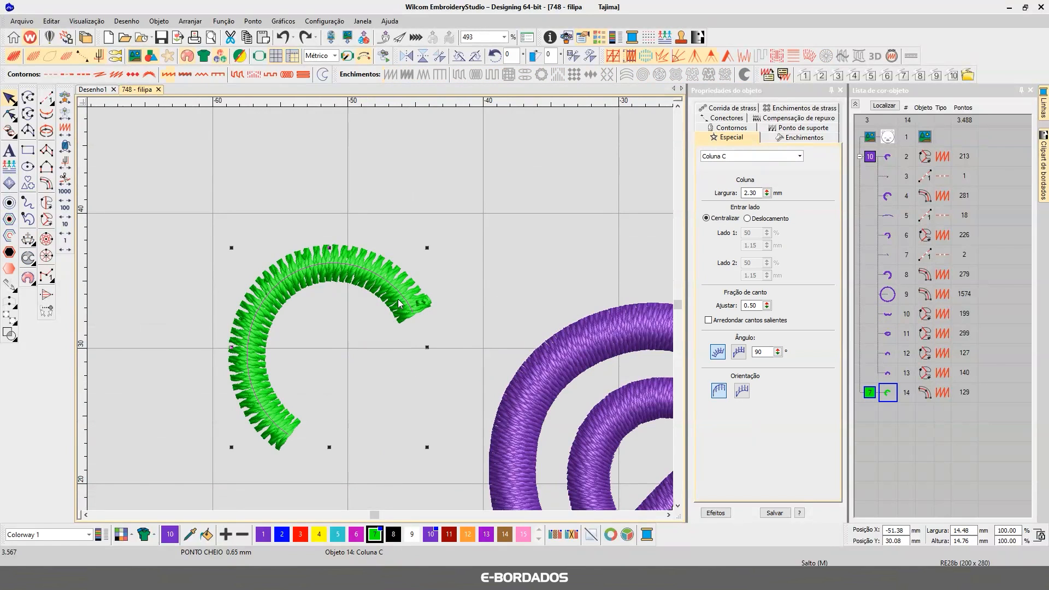
left_click(445, 286)
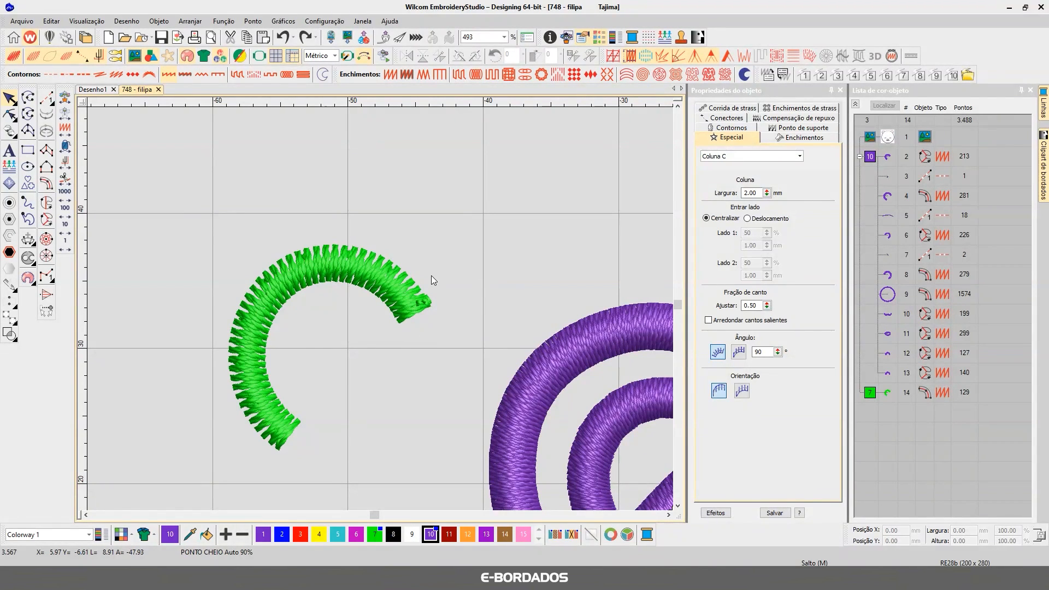
Select the left ear's inner satin curve and compare its stitching with the green Column C arc
scroll(508, 283, "down", 2)
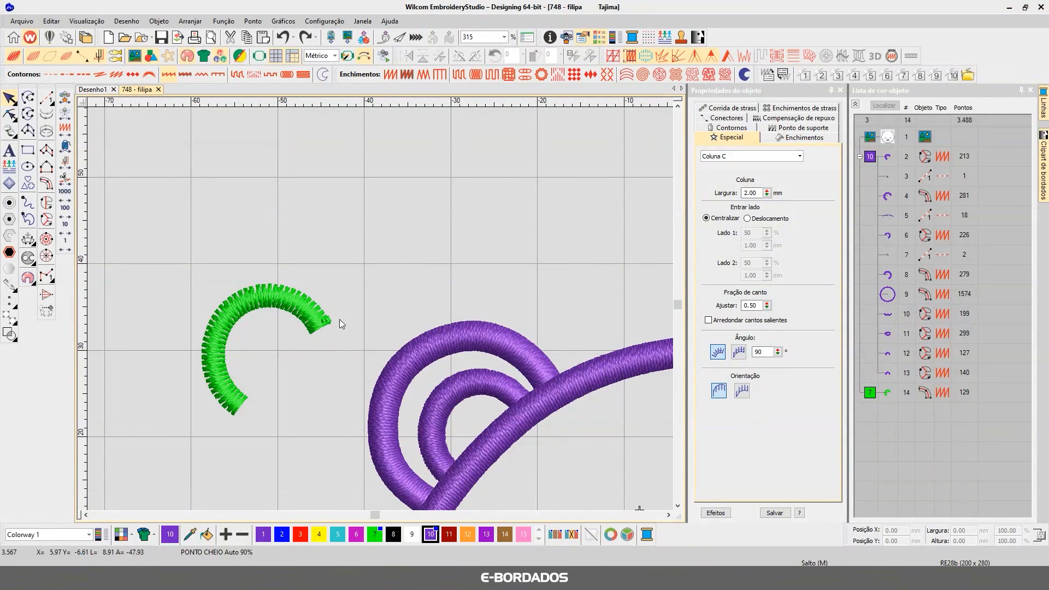
scroll(380, 310, "down", 3)
scroll(380, 308, "up", 5)
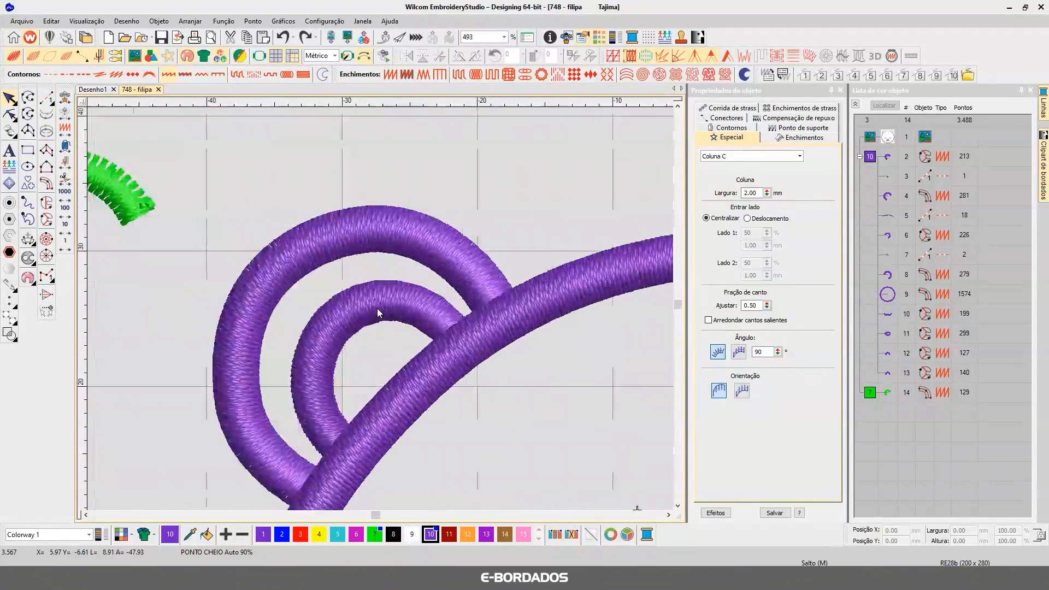
left_click(377, 312)
scroll(381, 309, "down", 7)
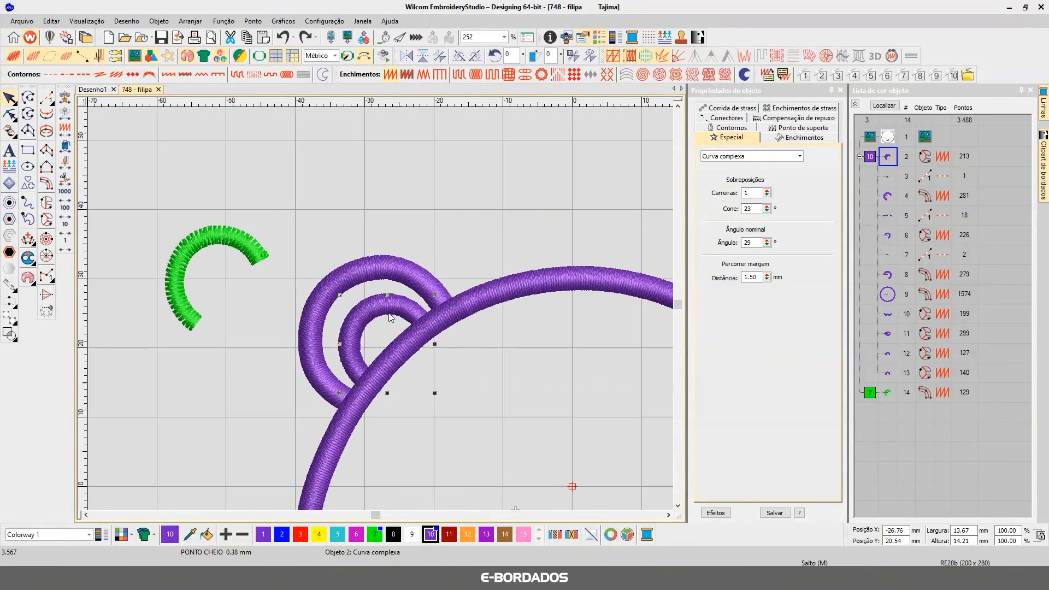
scroll(382, 310, "up", 2)
scroll(389, 350, "down", 2)
Reshape the left eye's satin arc by pulling the middle node of each end slightly downward to round the tips
left_click(391, 374)
scroll(389, 378, "up", 2)
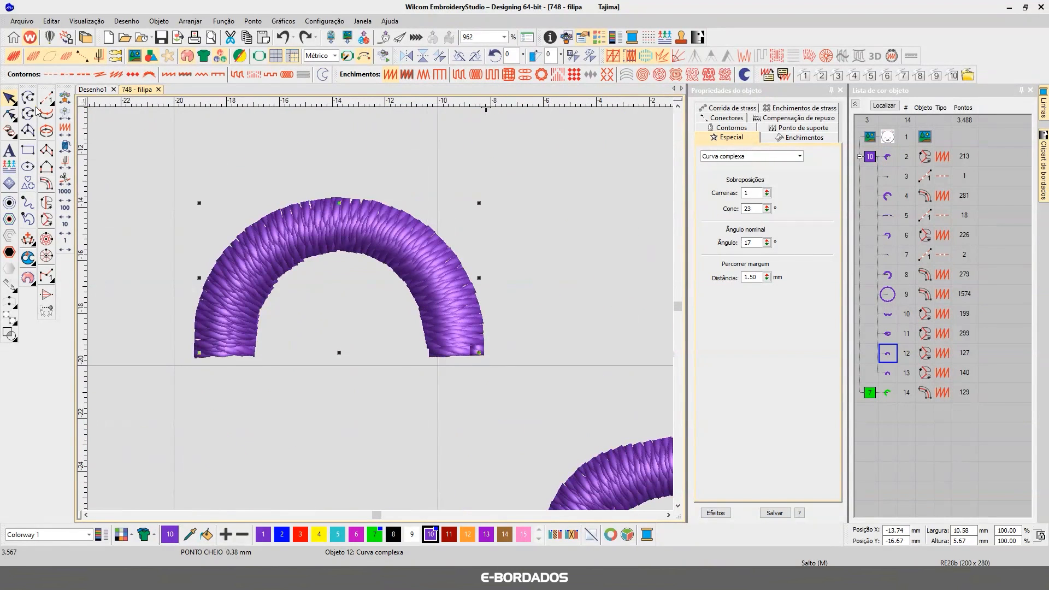
left_click(9, 114)
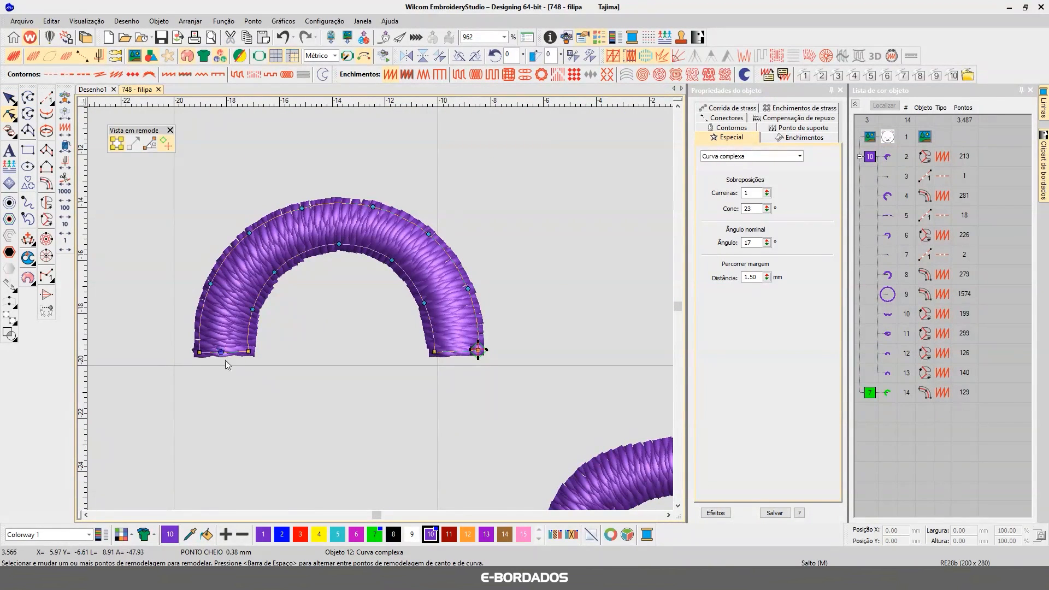
left_click_drag(222, 352, 221, 370)
left_click_drag(458, 354, 458, 364)
Round both tips of the right eye's satin arc by pulling the middle node of each end slightly downward
scroll(398, 300, "down", 2)
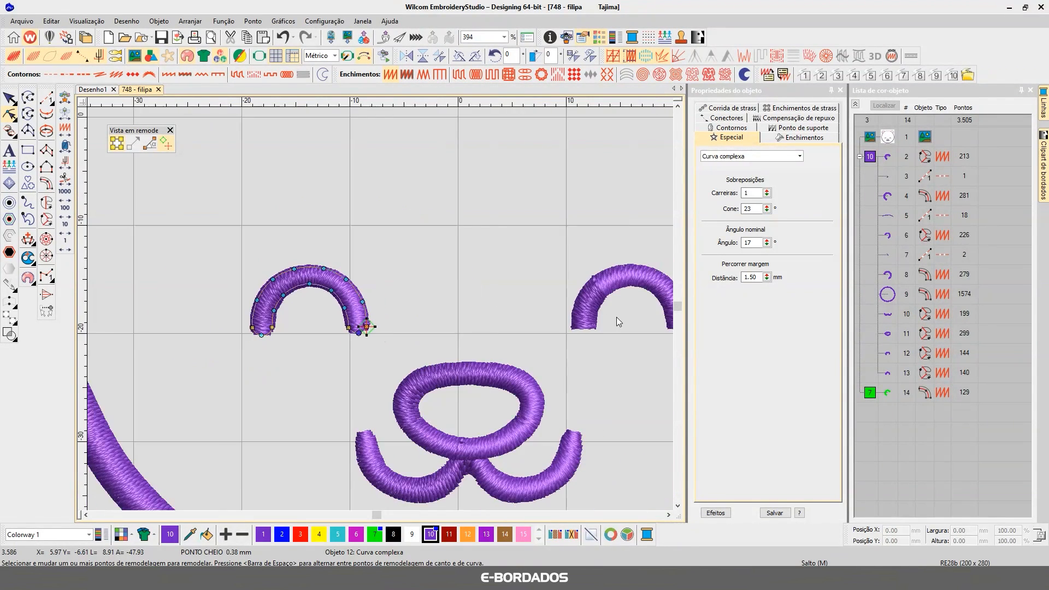
scroll(355, 312, "up", 3)
left_click(303, 329)
left_click_drag(299, 328, 299, 346)
left_click(482, 327)
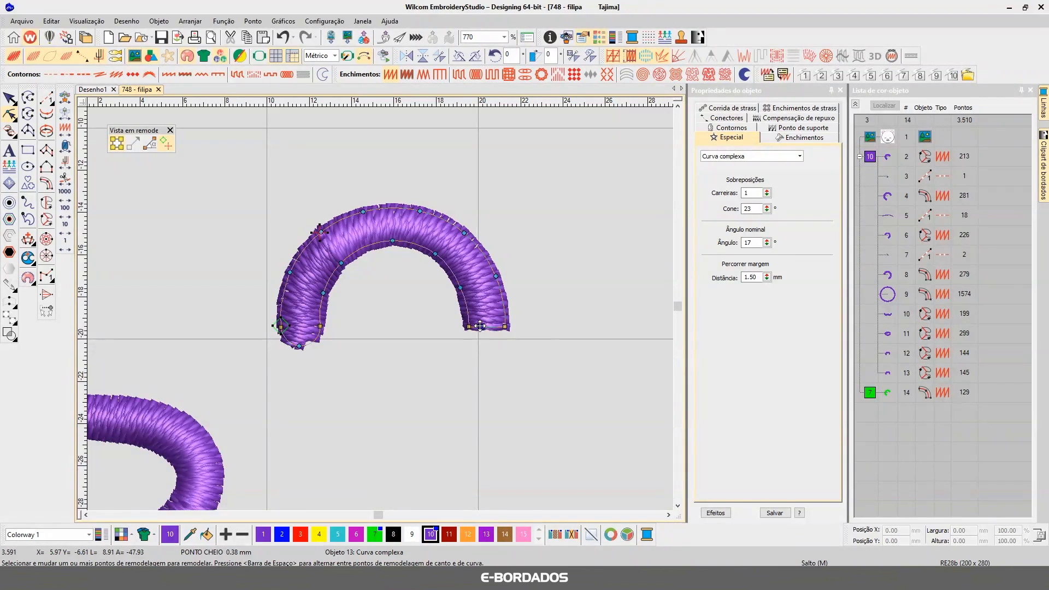
left_click_drag(481, 327, 485, 344)
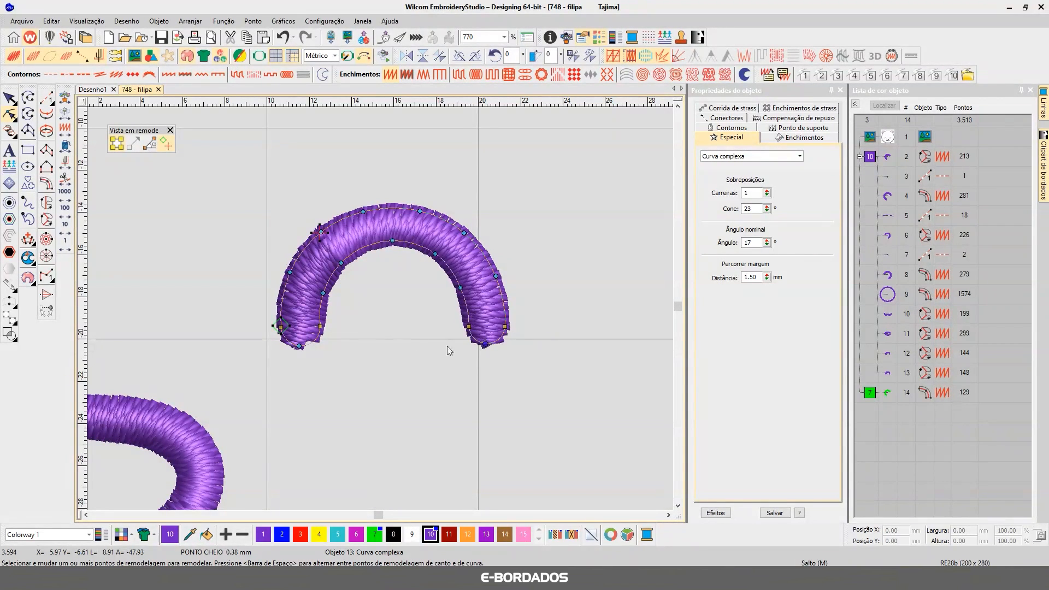
Adjust the stitch angle line near the right eye's left tip and finish reshaping, then compare the whole bear with the artwork
left_click(150, 143)
left_click_drag(329, 317, 328, 327)
key("Escape")
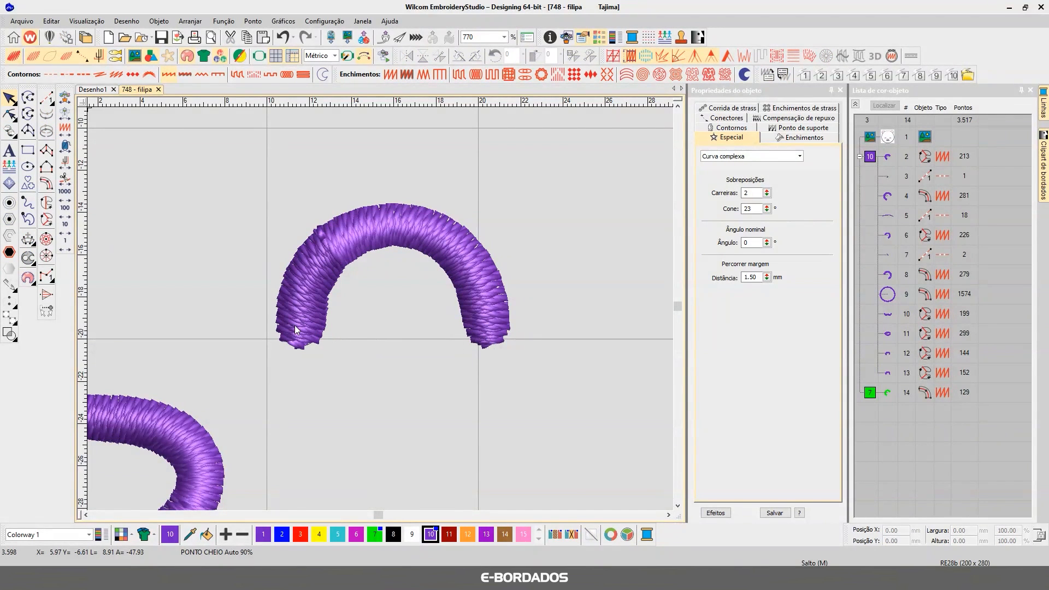
scroll(382, 313, "down", 3)
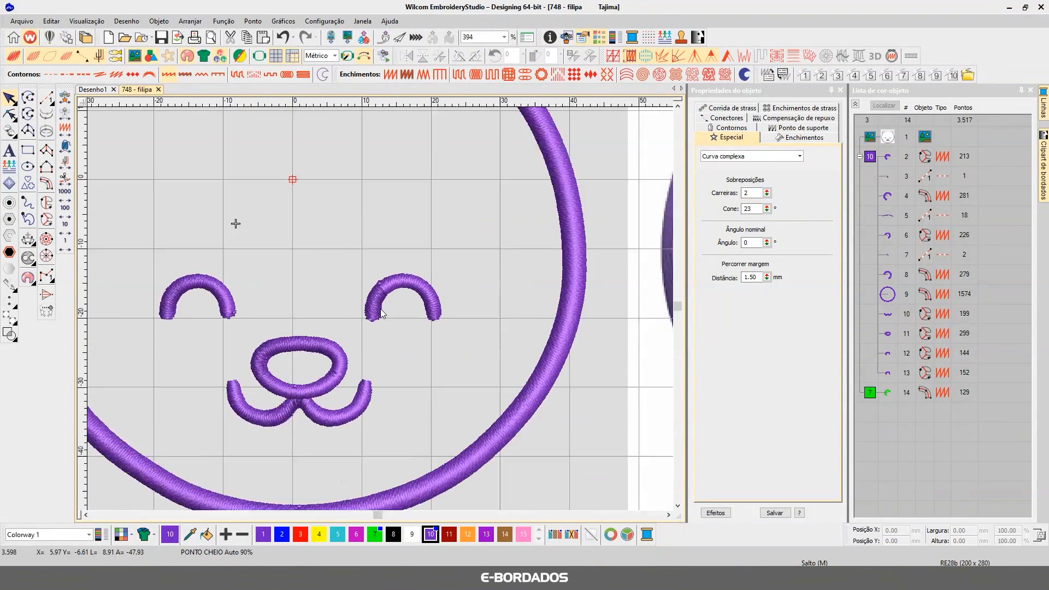
scroll(386, 298, "down", 2)
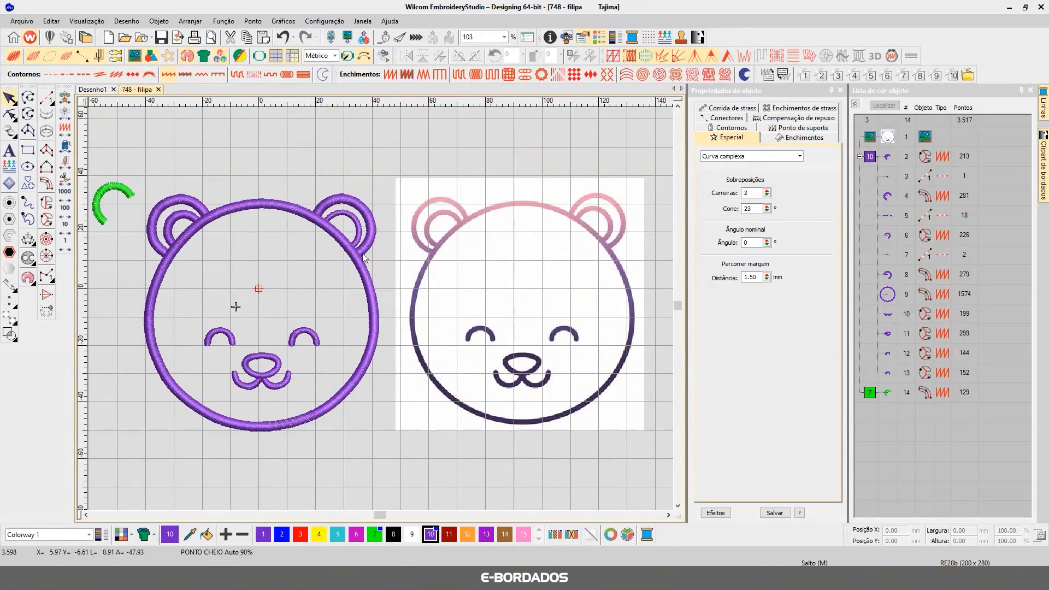